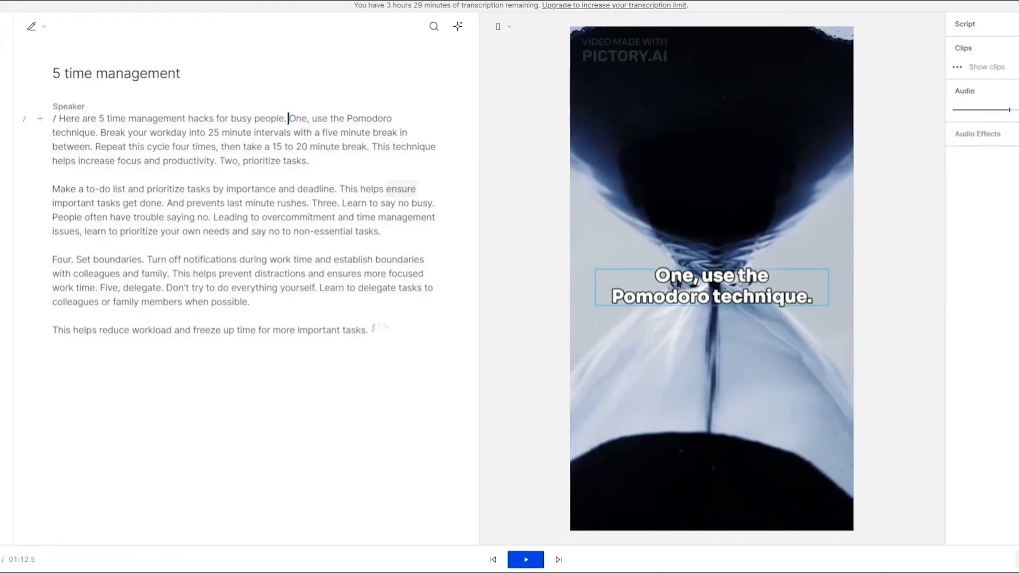
Step: Correct the word "One" in the transcript to "1"
{"action": "key", "text": "e"}
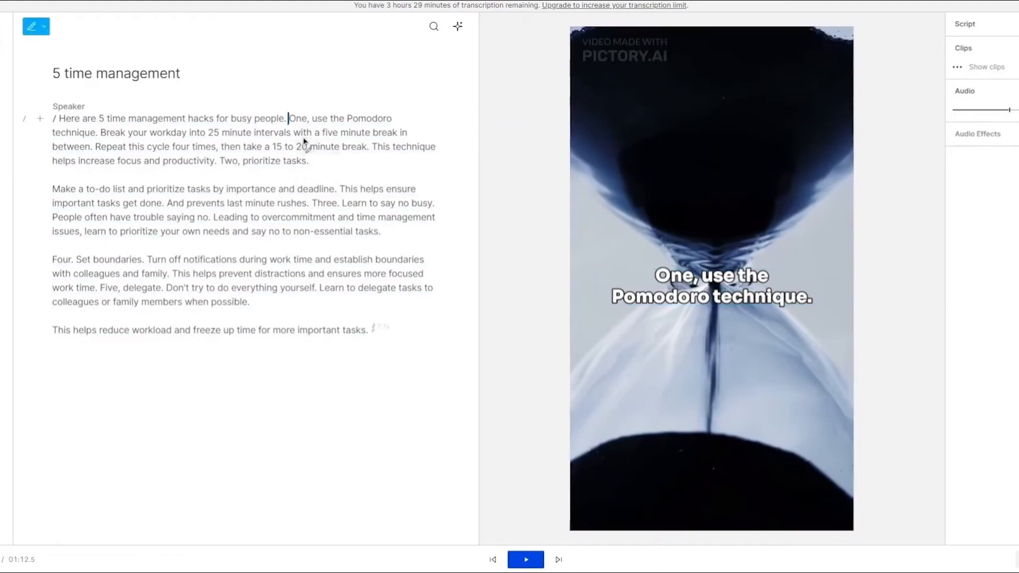
{"action": "left_click", "coordinate": [297, 118]}
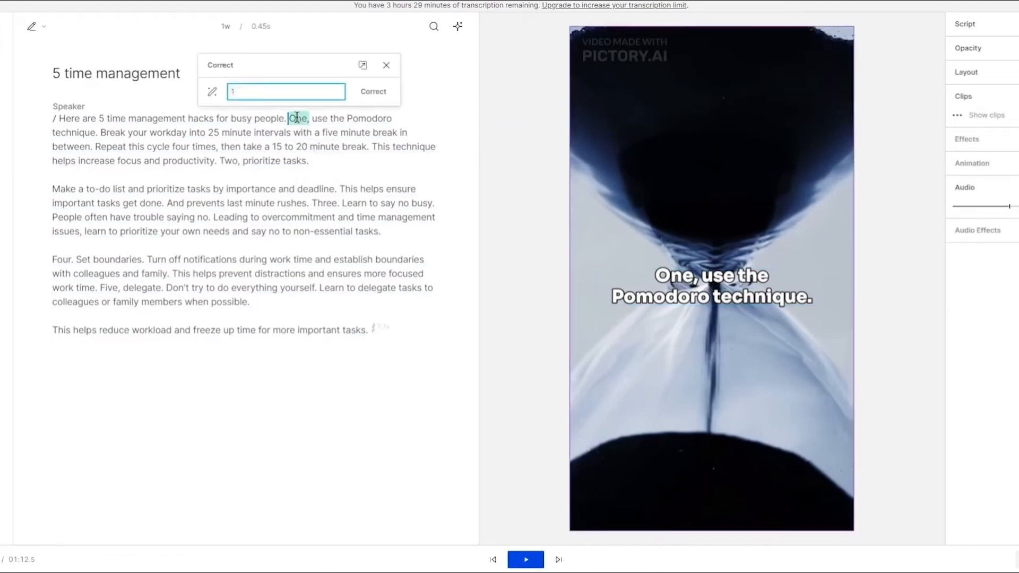
{"action": "type", "text": "1"}
{"action": "left_click", "coordinate": [361, 93]}
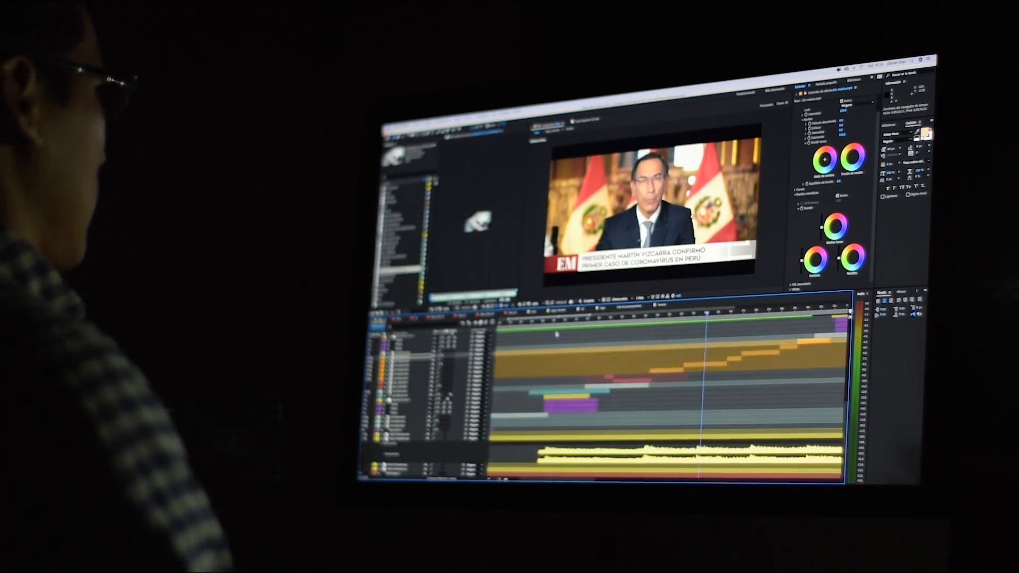
{"action": "scroll", "coordinate": [558, 339], "scroll_direction": "up", "scroll_amount": 2}
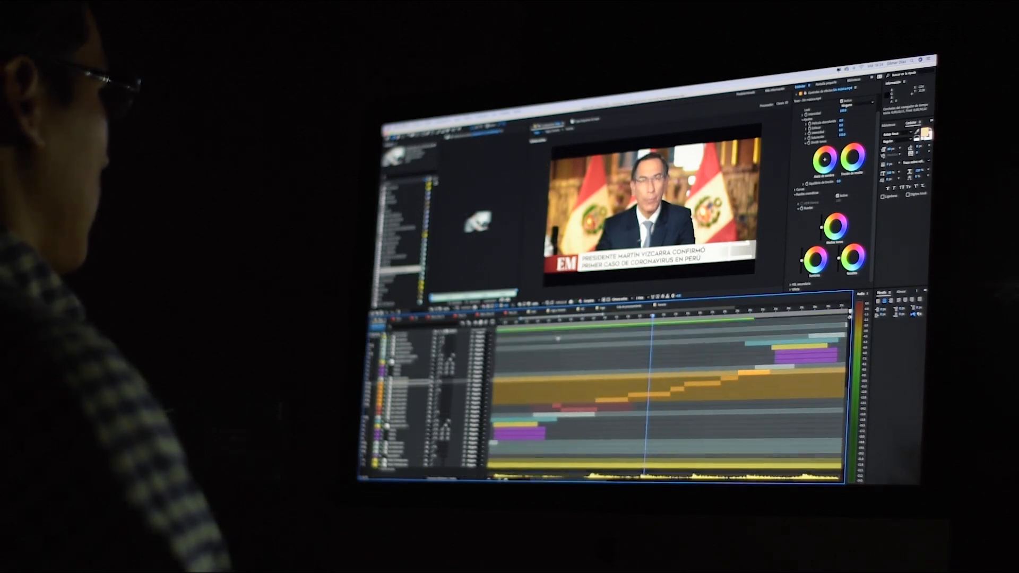
{"action": "scroll", "coordinate": [558, 340], "scroll_direction": "down", "scroll_amount": 10}
{"action": "scroll", "coordinate": [559, 340], "scroll_direction": "up", "scroll_amount": 10}
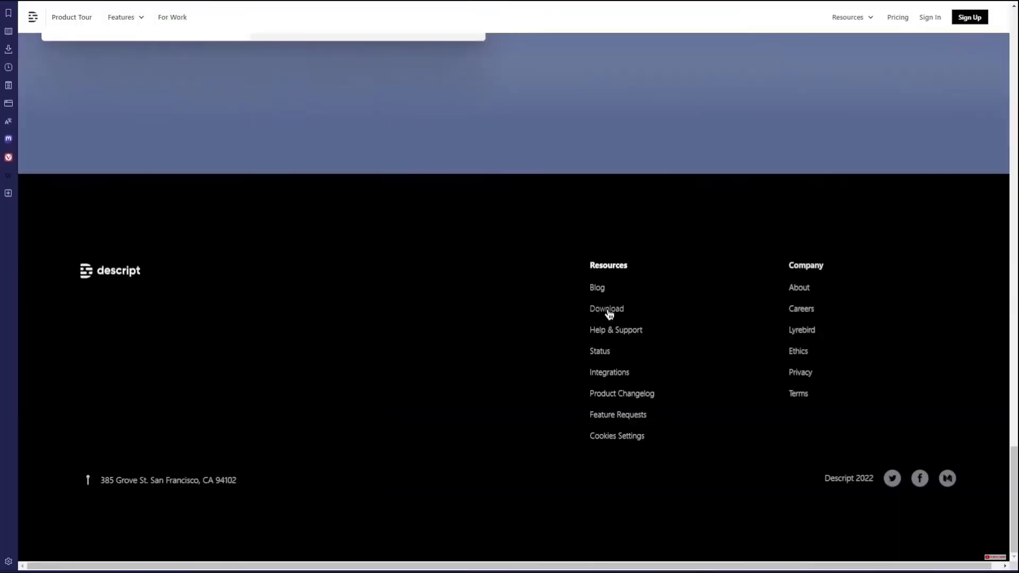
Step: Open the download page, then create a new project by importing the 5 time management.mp4 video for transcription
{"action": "left_click", "coordinate": [608, 311]}
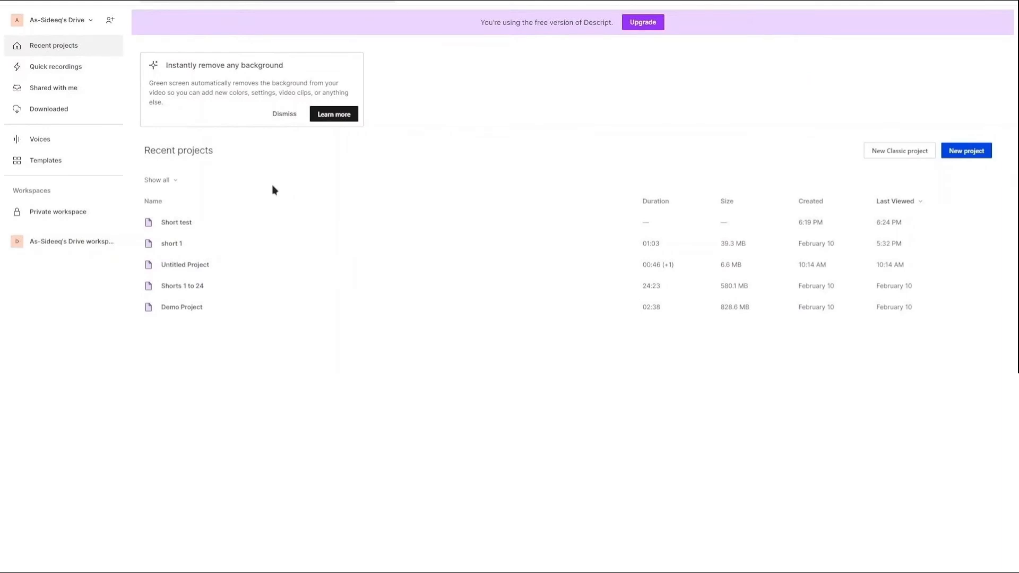
{"action": "left_click", "coordinate": [967, 151]}
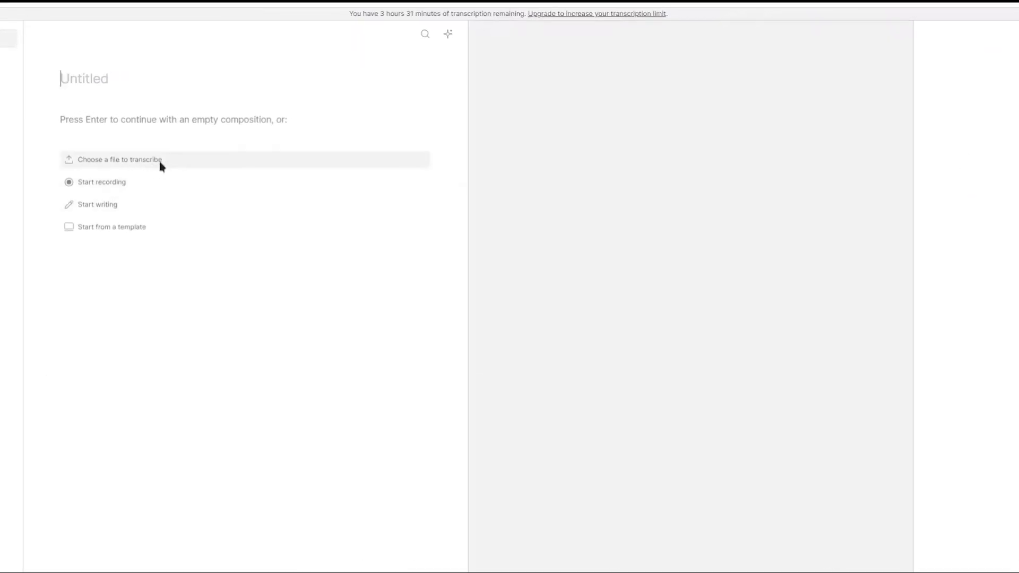
{"action": "left_click_drag", "start_coordinate": [1016, 249], "coordinate": [333, 250]}
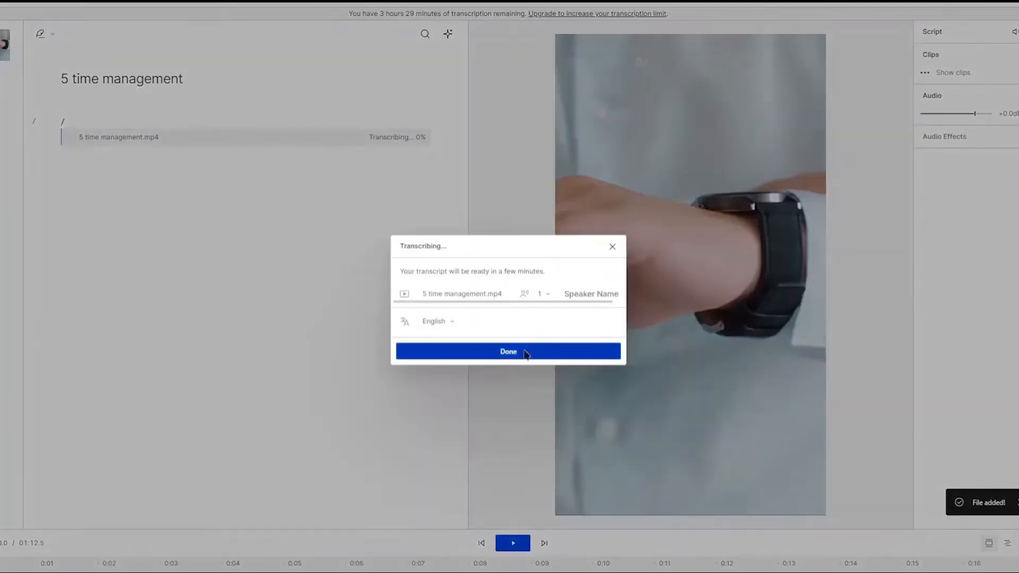
{"action": "left_click", "coordinate": [526, 355]}
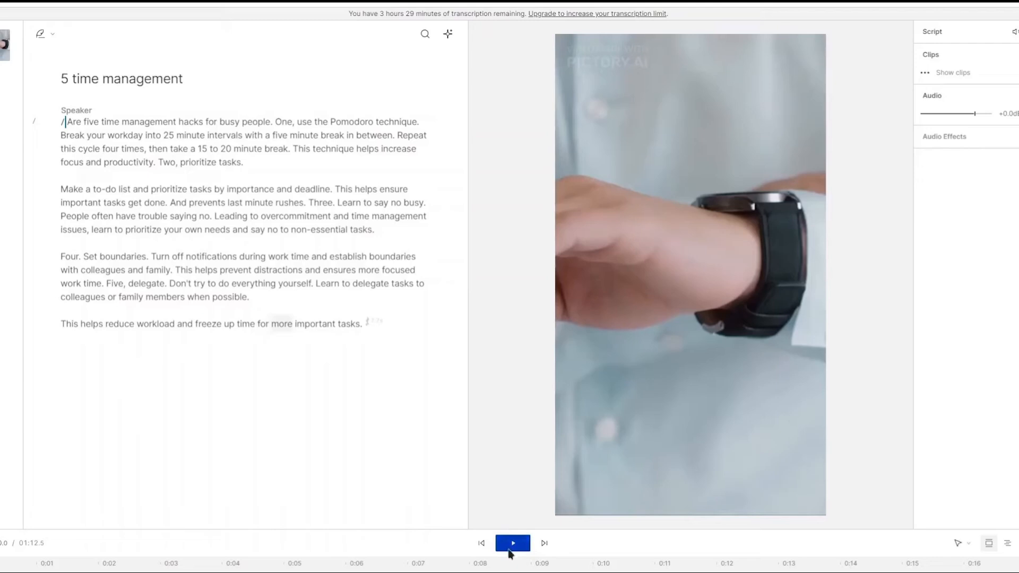
Step: Play and pause the video preview to review the transcription
{"action": "left_click", "coordinate": [510, 550]}
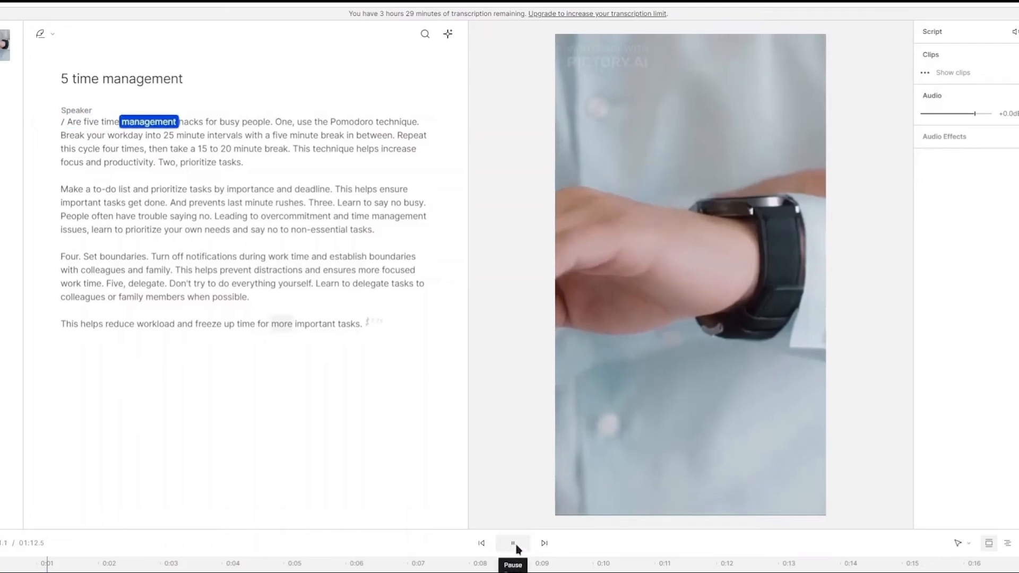
{"action": "left_click", "coordinate": [514, 546]}
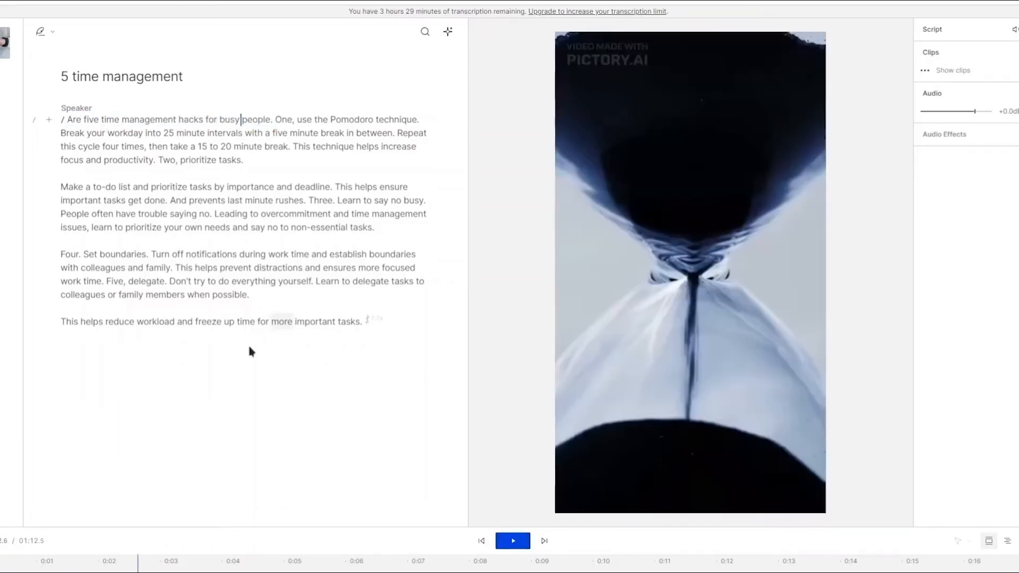
{"action": "left_click", "coordinate": [66, 119]}
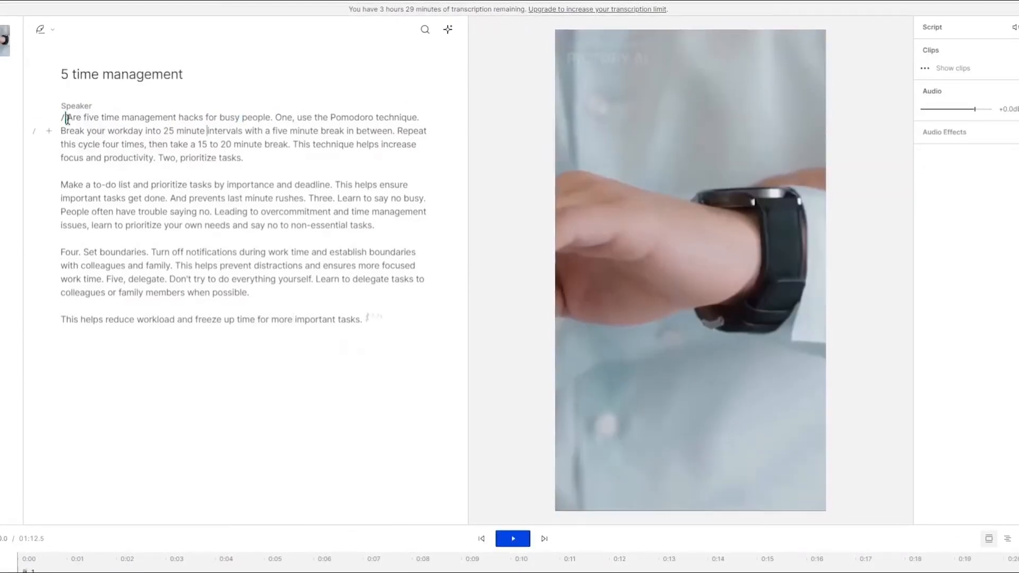
Step: Select the opening transcript text and add captions to the video
{"action": "left_click_drag", "start_coordinate": [66, 118], "coordinate": [422, 115]}
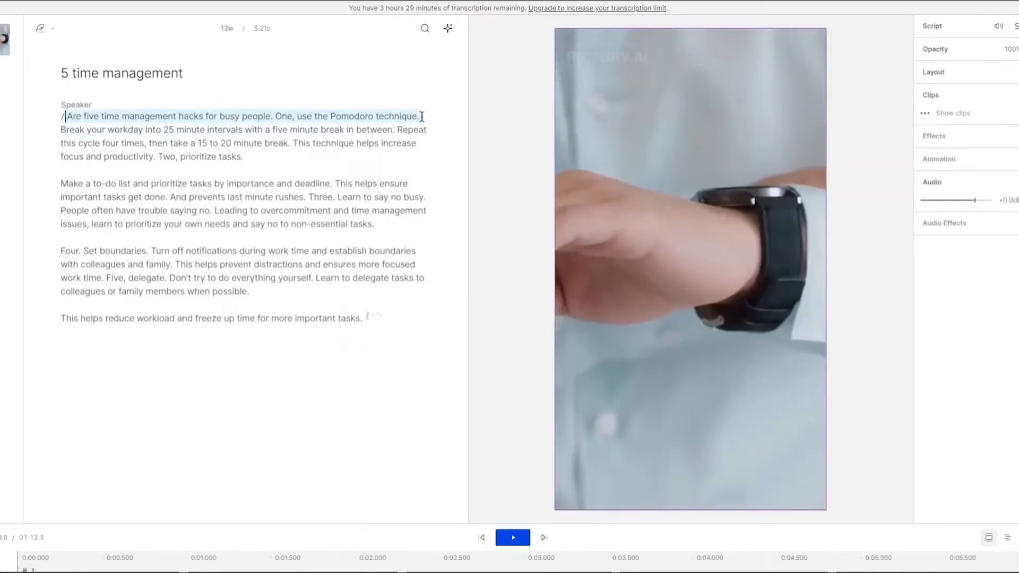
{"action": "left_click", "coordinate": [494, 1]}
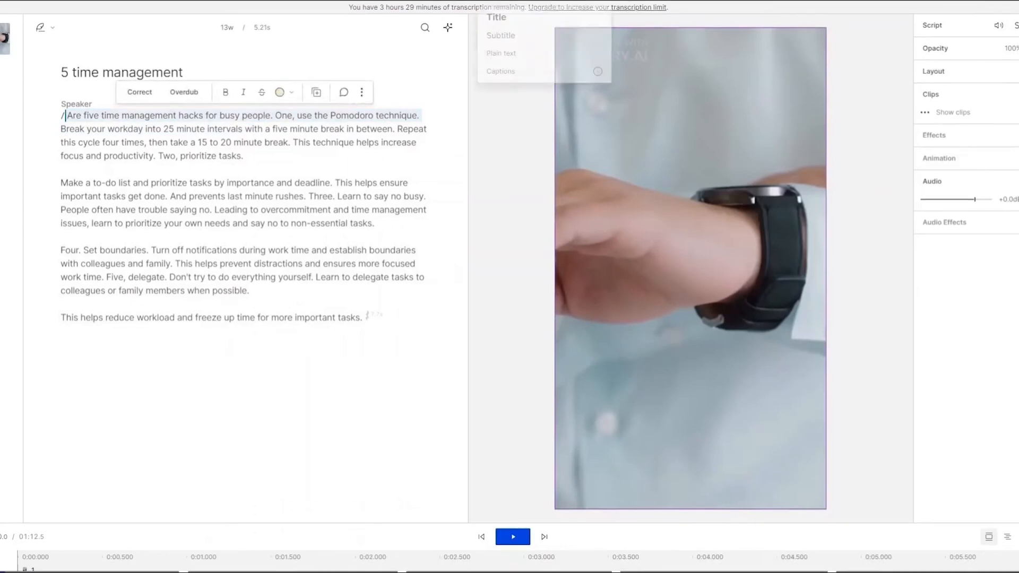
{"action": "left_click", "coordinate": [521, 75]}
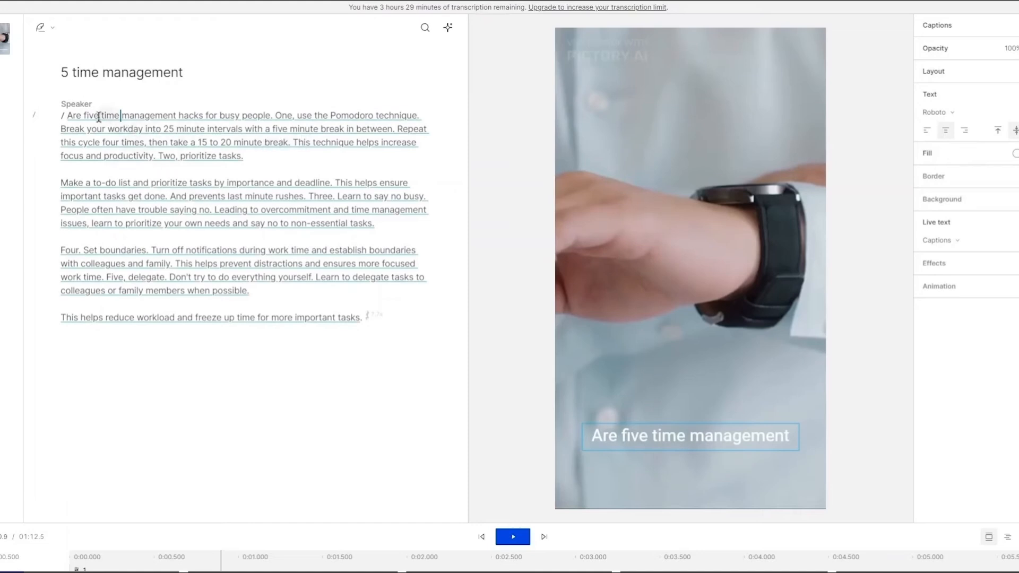
Step: Play and pause the captioned preview from the start
{"action": "left_click", "coordinate": [67, 116]}
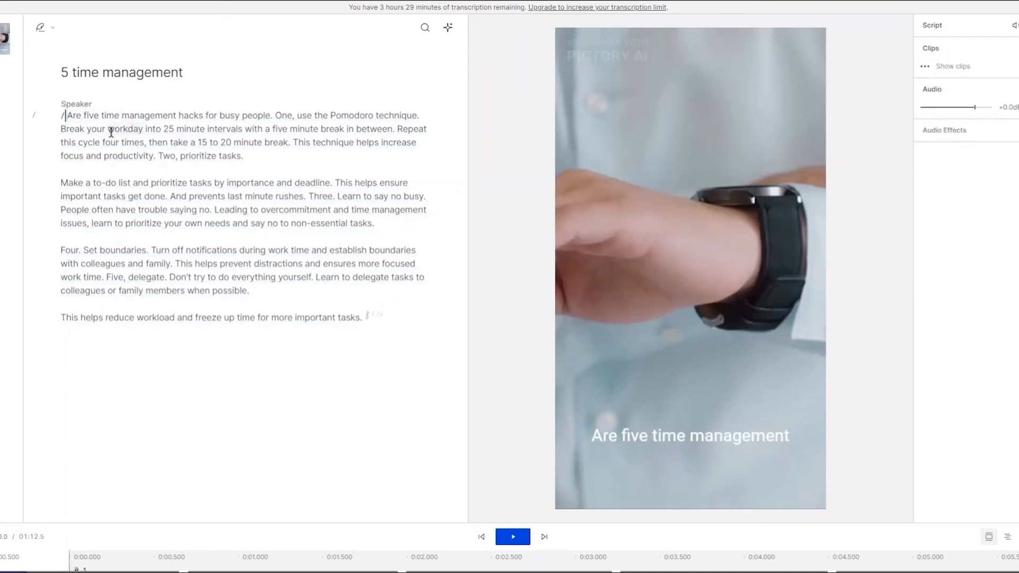
{"action": "key", "text": "space"}
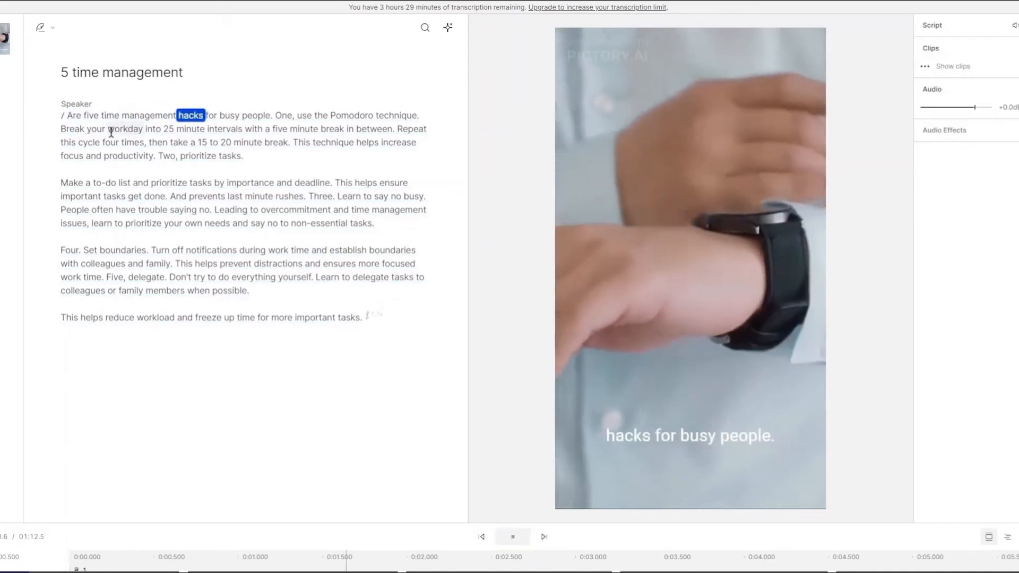
{"action": "key", "text": "space"}
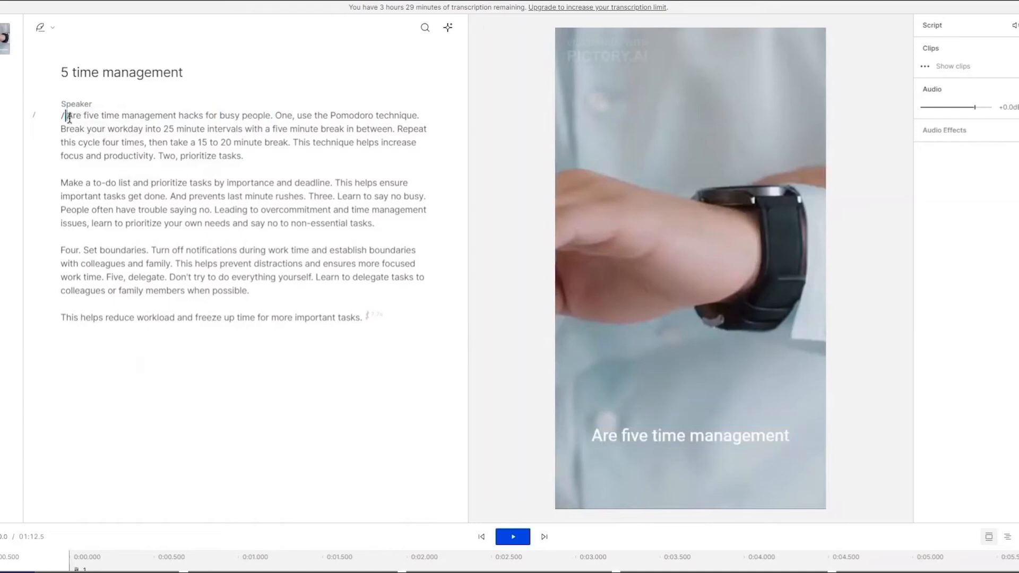
Step: Correct the first word "Are" to "Here are" in the transcript
{"action": "left_click_drag", "start_coordinate": [69, 117], "coordinate": [82, 118]}
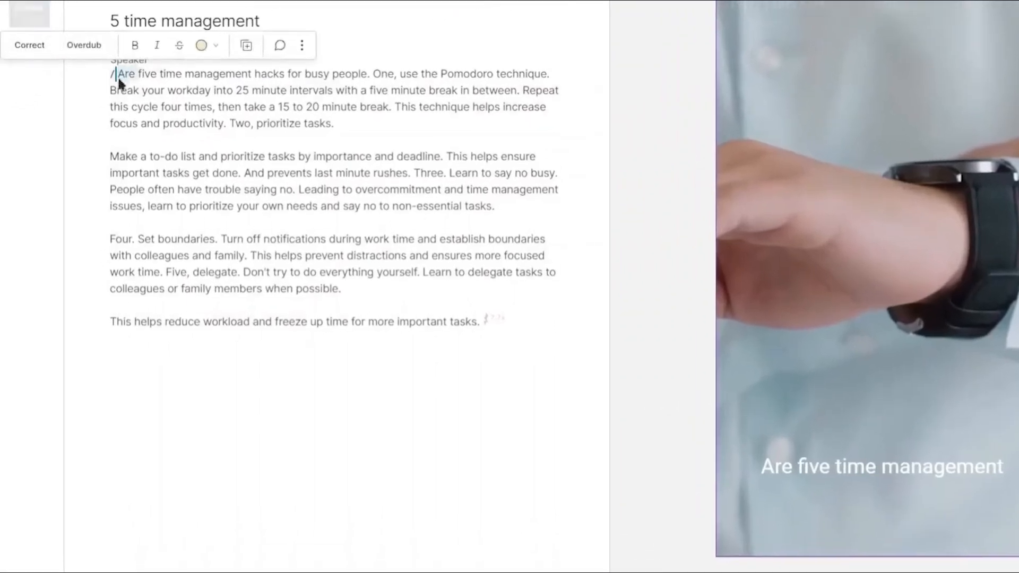
{"action": "key", "text": "c"}
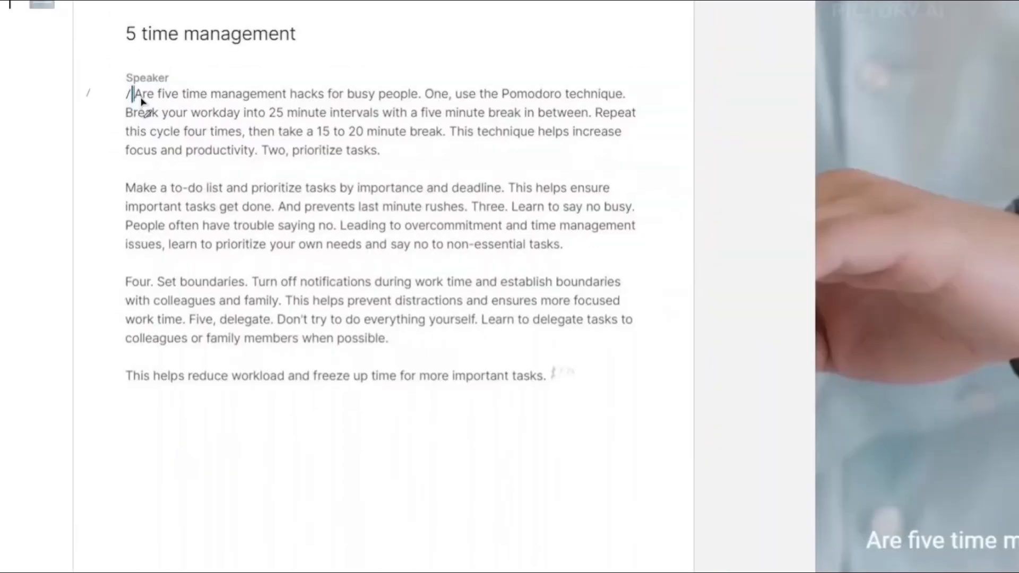
{"action": "double_click", "coordinate": [142, 95]}
{"action": "type", "text": "c"}
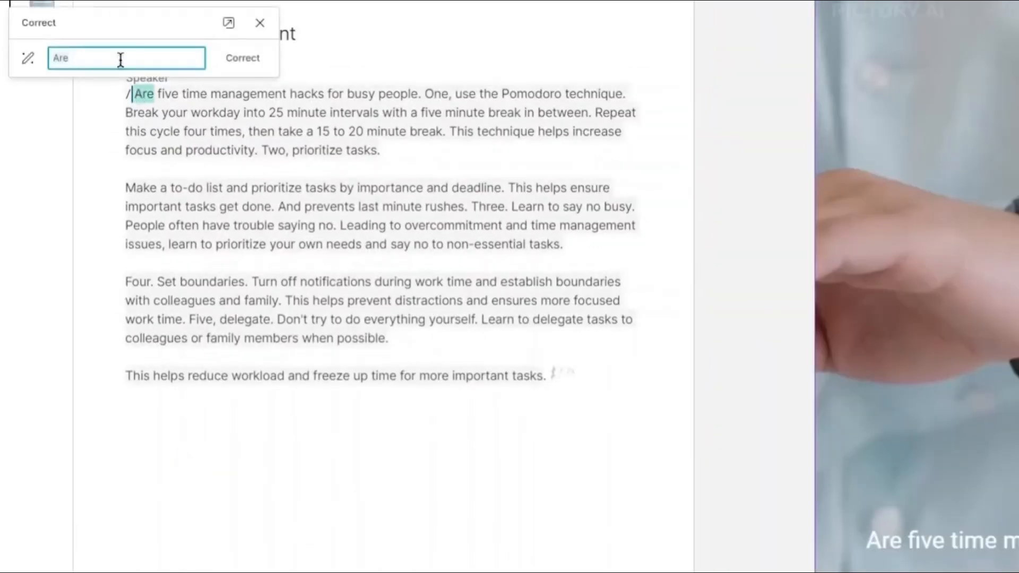
{"action": "type", "text": "Here are"}
{"action": "left_click", "coordinate": [244, 62]}
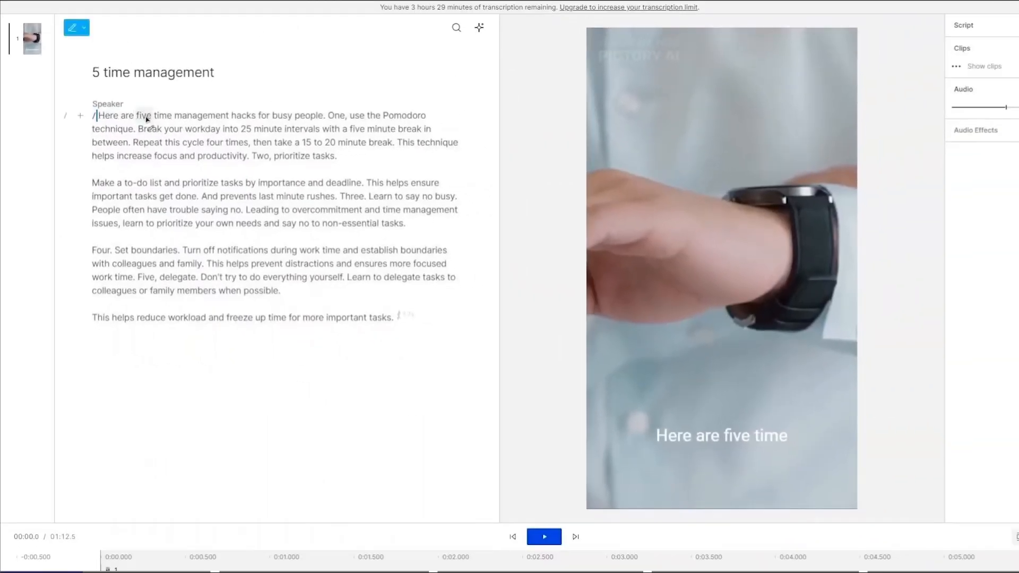
Step: Correct "five" to "5" in the first sentence of the transcript
{"action": "double_click", "coordinate": [143, 115]}
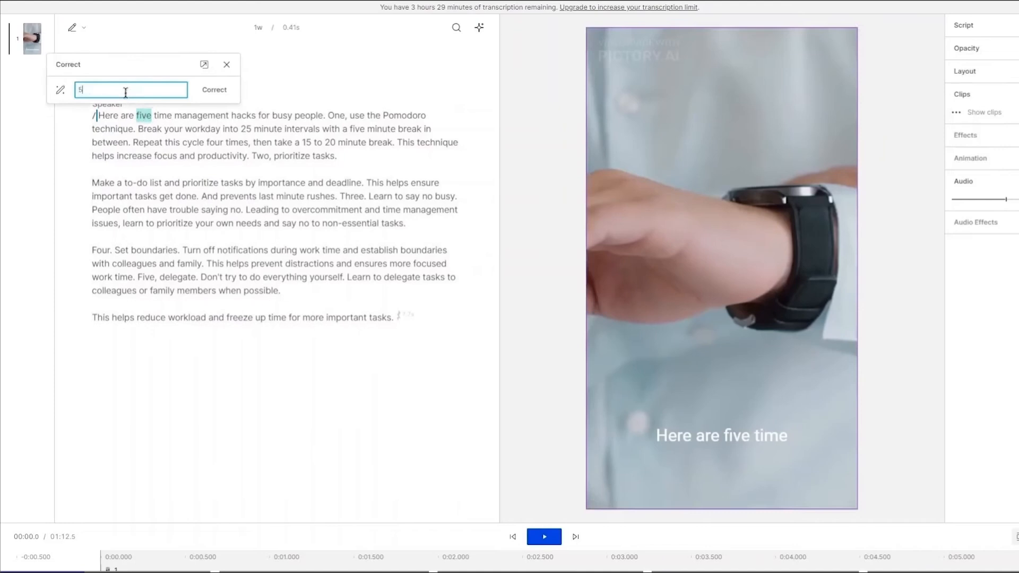
{"action": "left_click", "coordinate": [212, 89]}
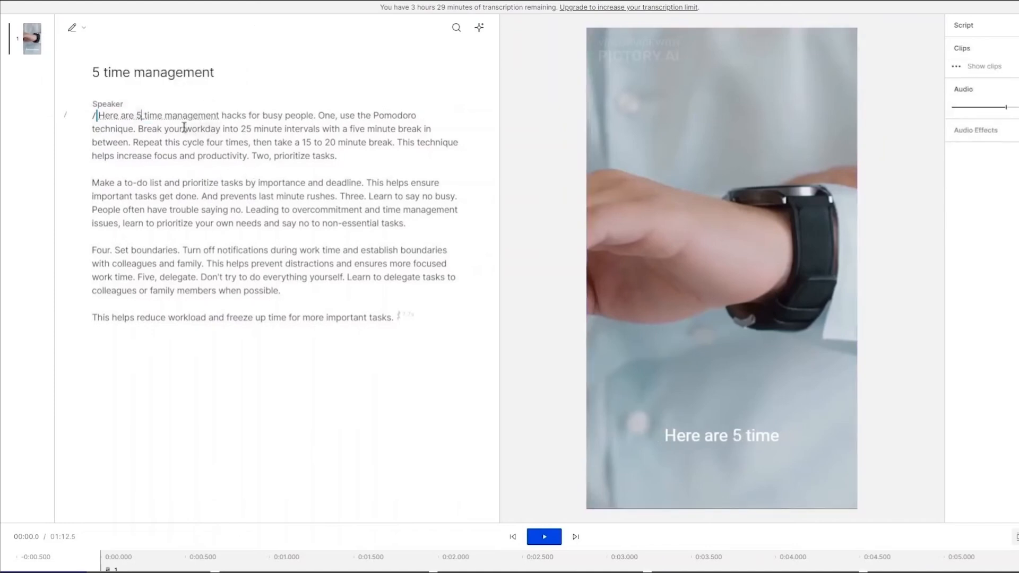
{"action": "left_click", "coordinate": [168, 118]}
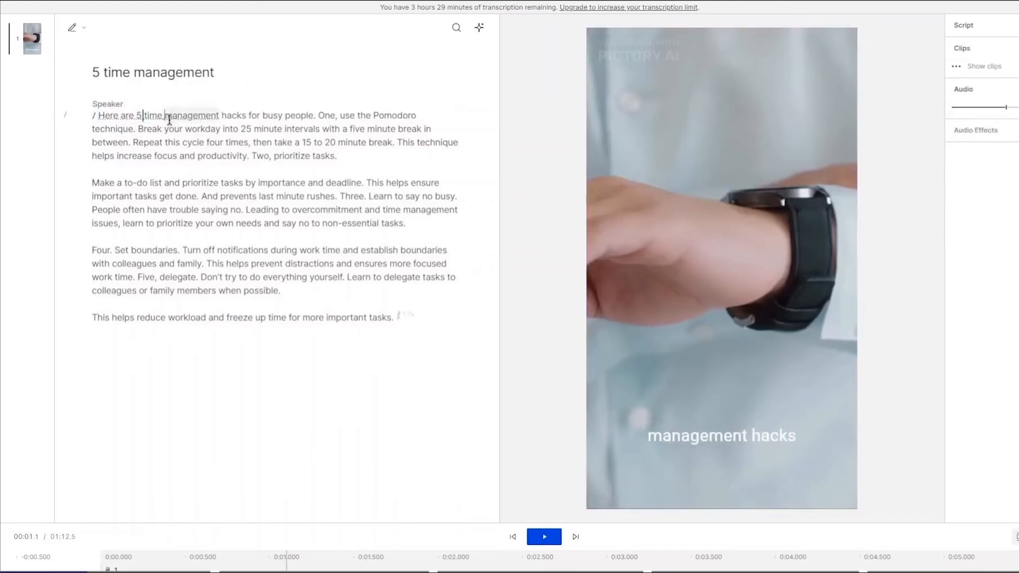
{"action": "left_click", "coordinate": [131, 116]}
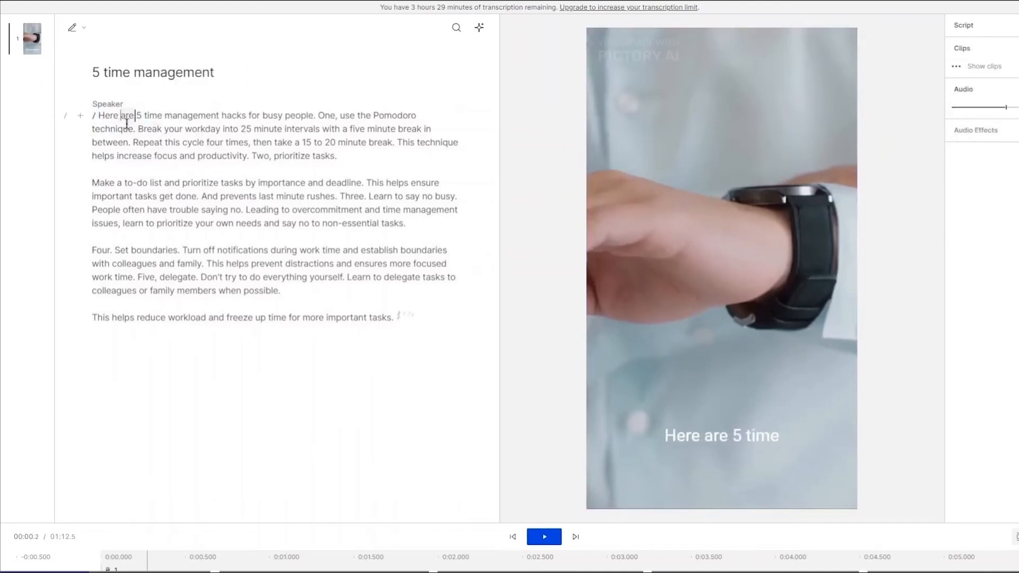
Step: Select the caption layer and set its live text caption style to Karaoke
{"action": "left_click", "coordinate": [731, 445]}
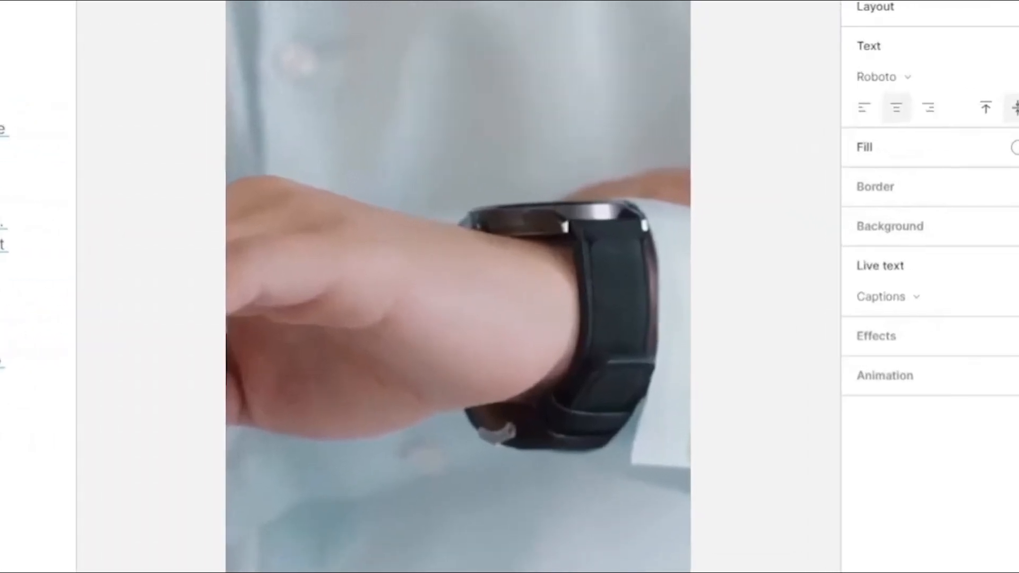
{"action": "left_click", "coordinate": [1017, 297]}
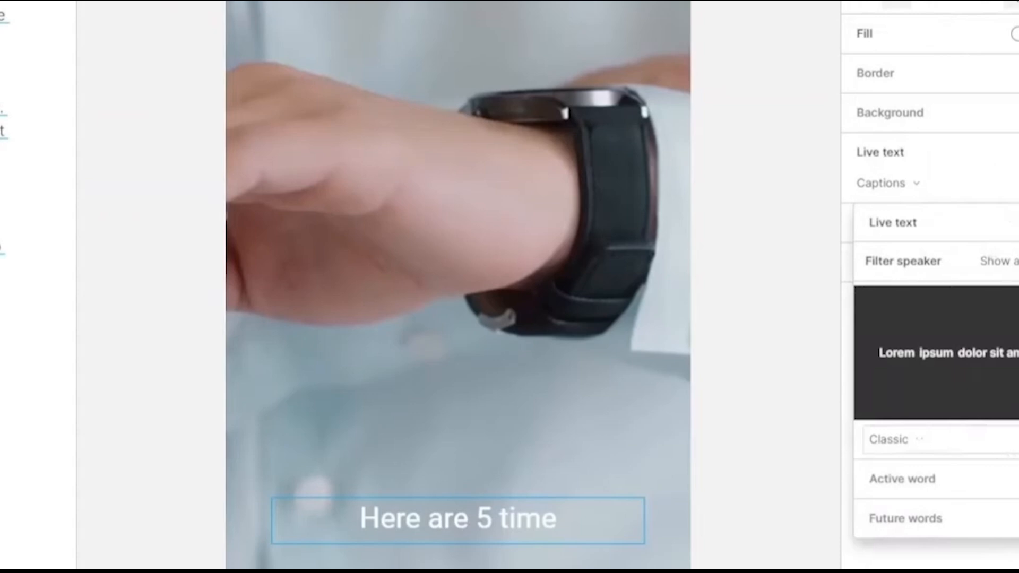
{"action": "left_click", "coordinate": [1008, 448]}
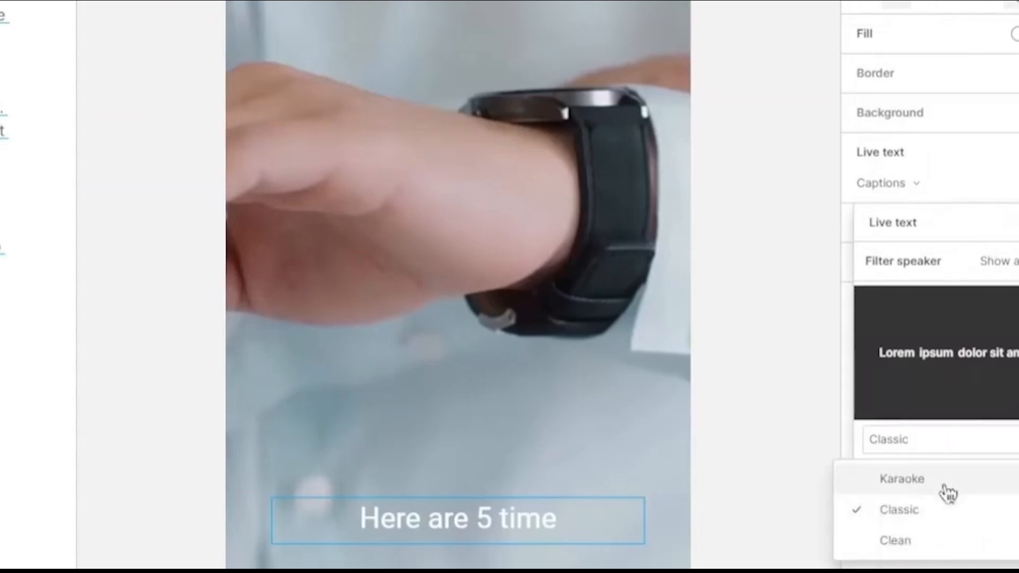
{"action": "left_click", "coordinate": [946, 486]}
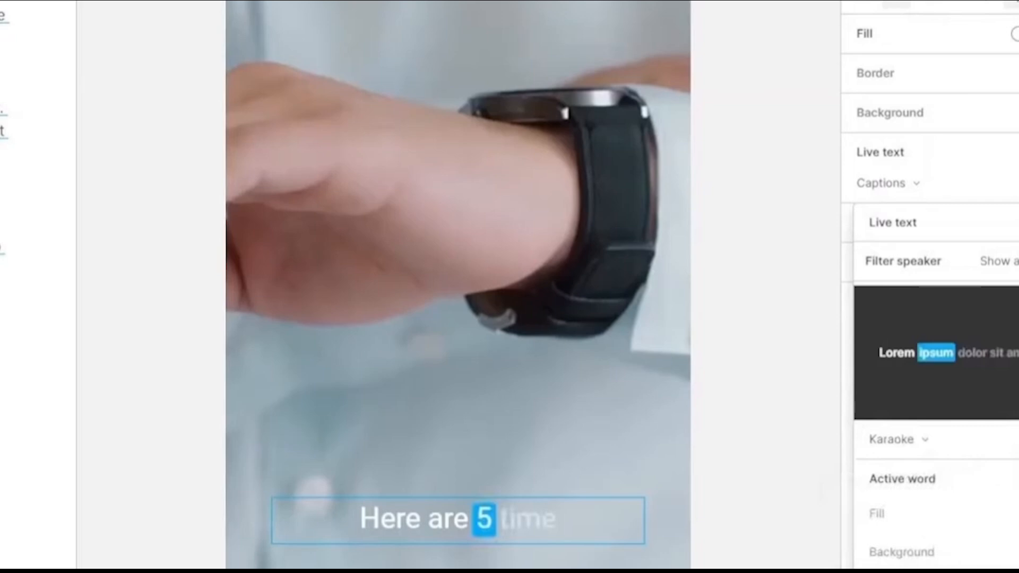
Step: Try a dark grey fill for the active word, then set it back to white
{"action": "left_click", "coordinate": [1015, 514]}
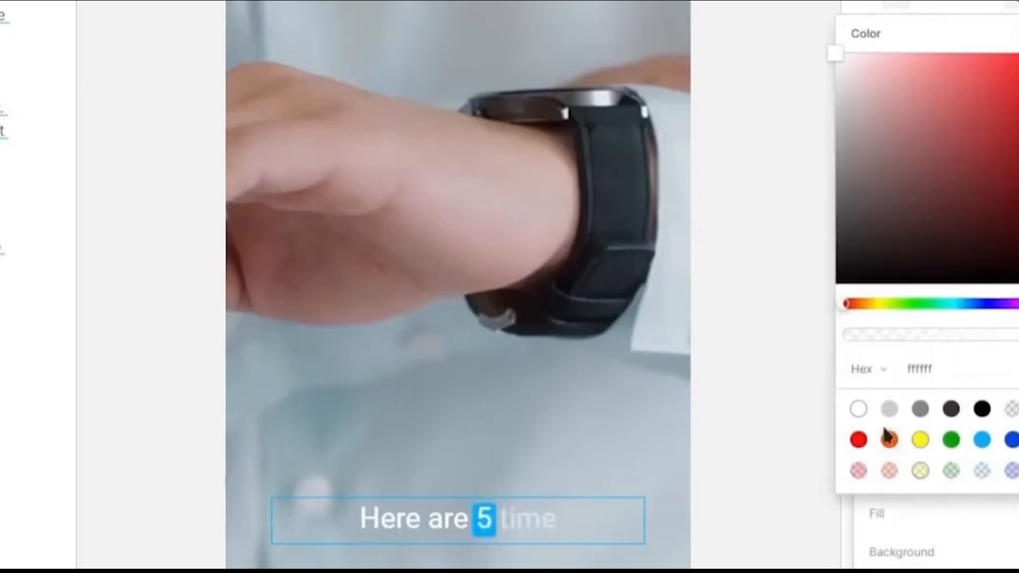
{"action": "left_click", "coordinate": [951, 409]}
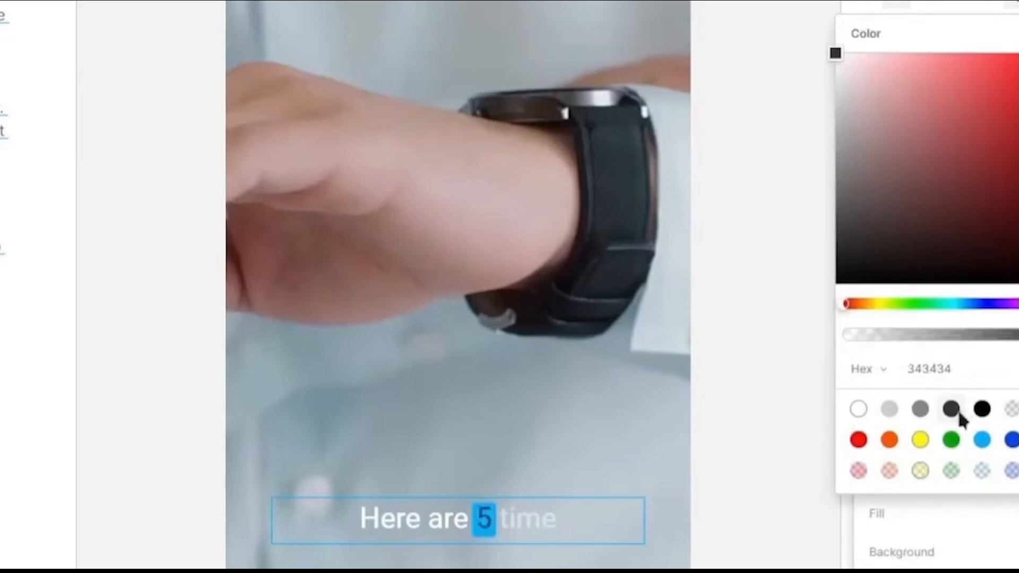
{"action": "left_click", "coordinate": [858, 409]}
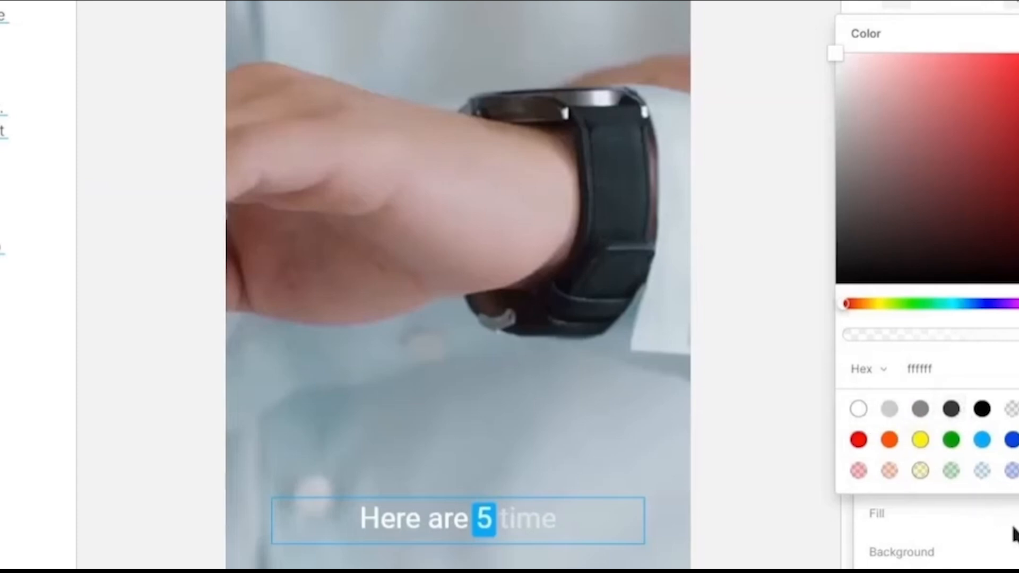
Step: Set the active word's background colour to green (009b00)
{"action": "left_click", "coordinate": [1017, 552]}
{"action": "left_click", "coordinate": [1017, 552]}
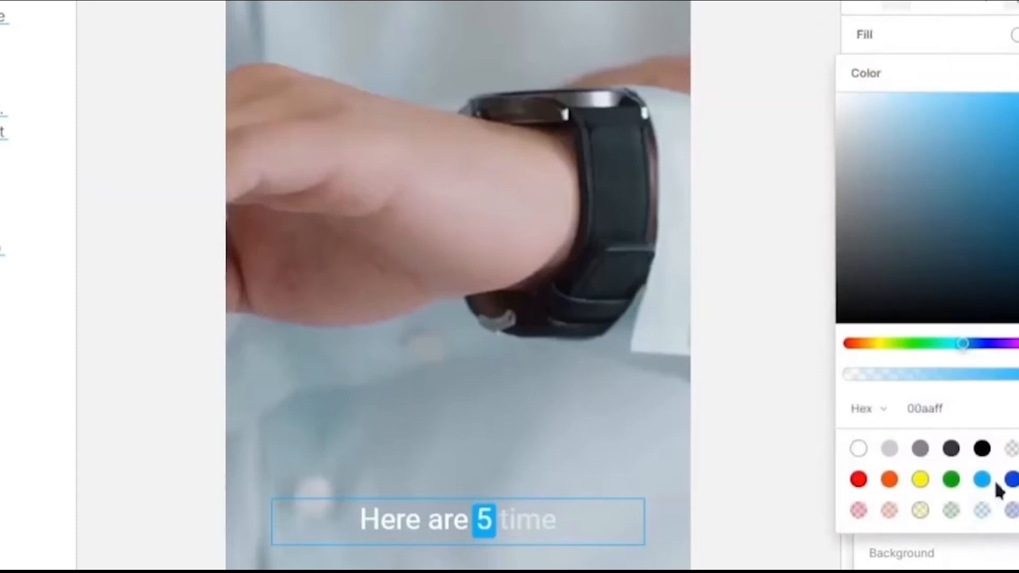
{"action": "left_click", "coordinate": [1011, 479]}
{"action": "left_click", "coordinate": [952, 479]}
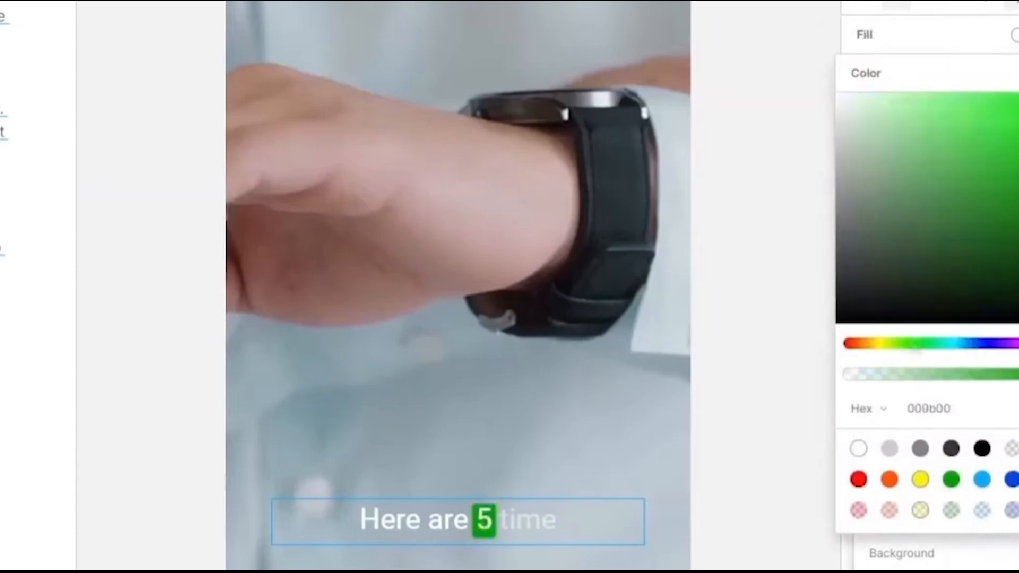
Step: Close the colour options and change the caption font to Sora
{"action": "key", "text": "Escape"}
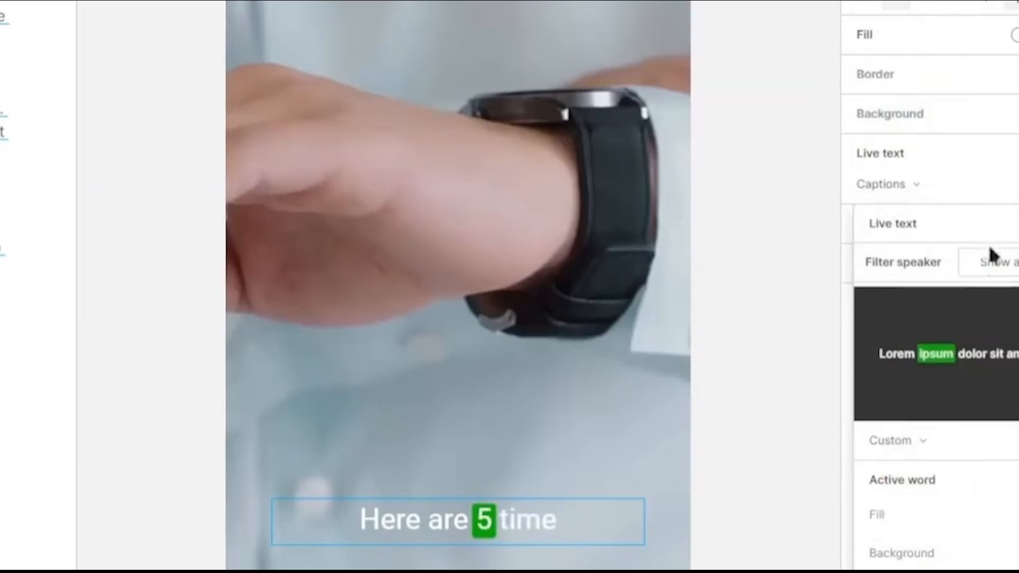
{"action": "left_click", "coordinate": [1017, 223]}
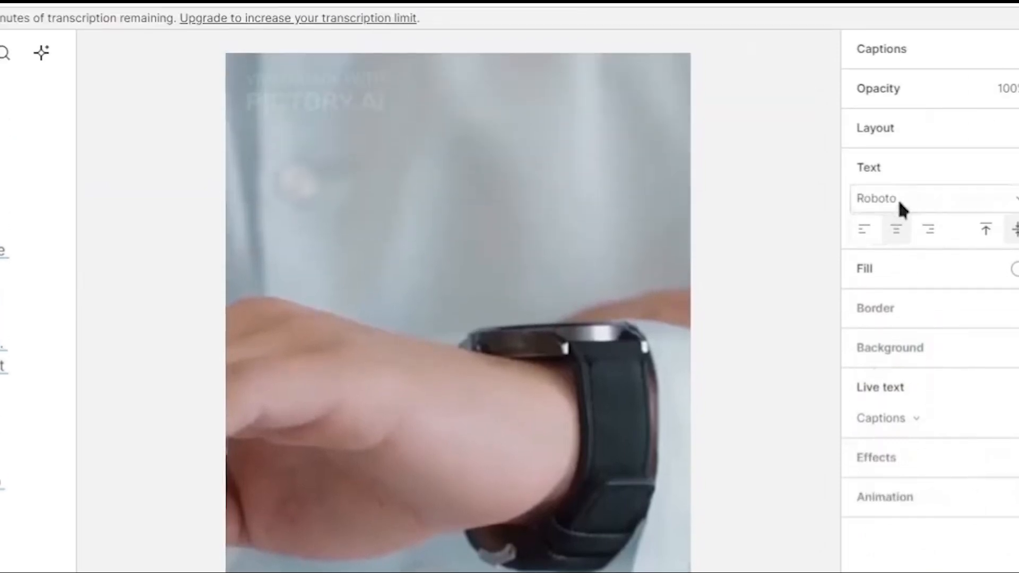
{"action": "left_click", "coordinate": [899, 199]}
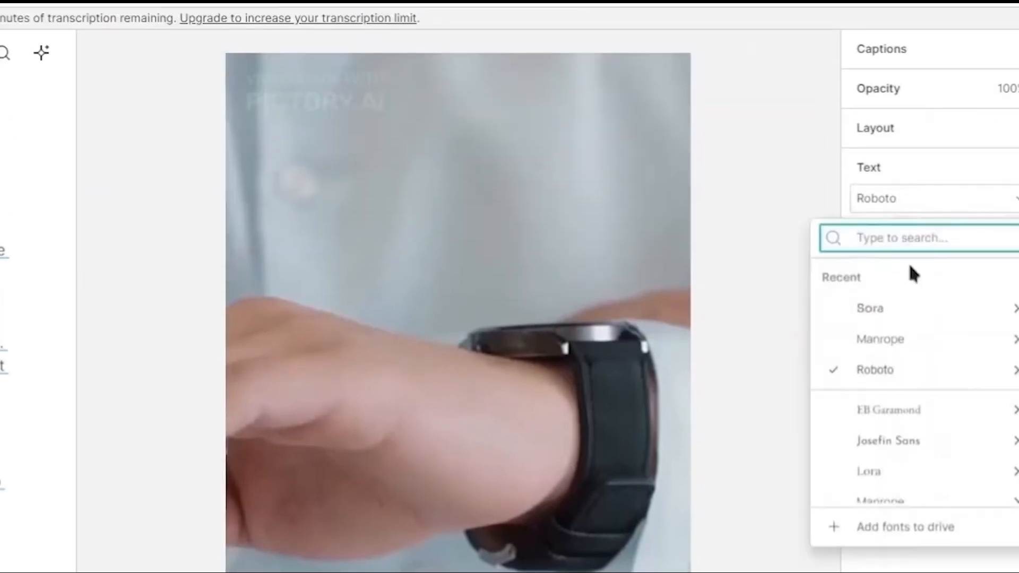
{"action": "scroll", "coordinate": [932, 403], "scroll_direction": "down", "scroll_amount": 5}
{"action": "mouse_move", "coordinate": [937, 412]}
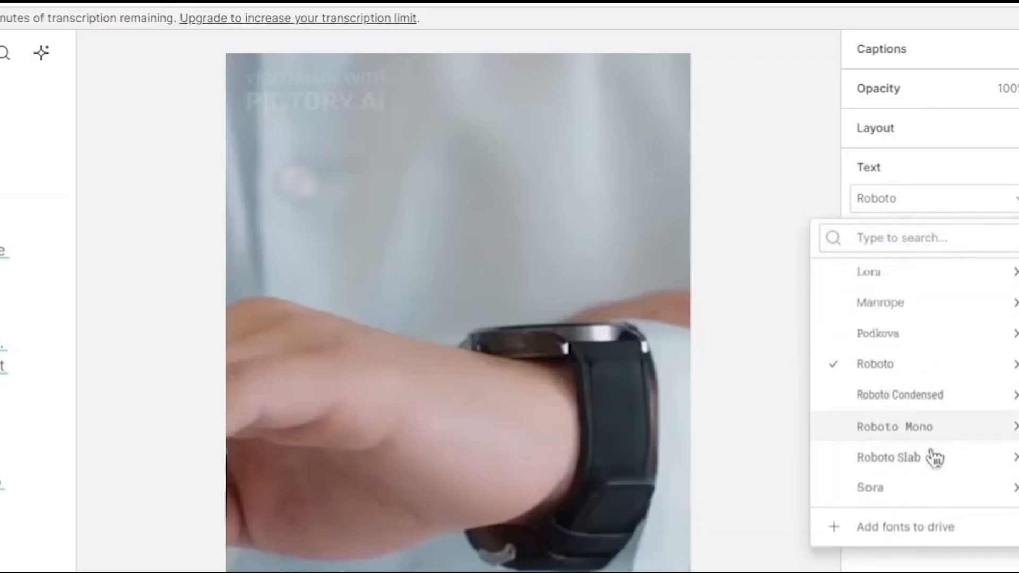
{"action": "mouse_move", "coordinate": [923, 489]}
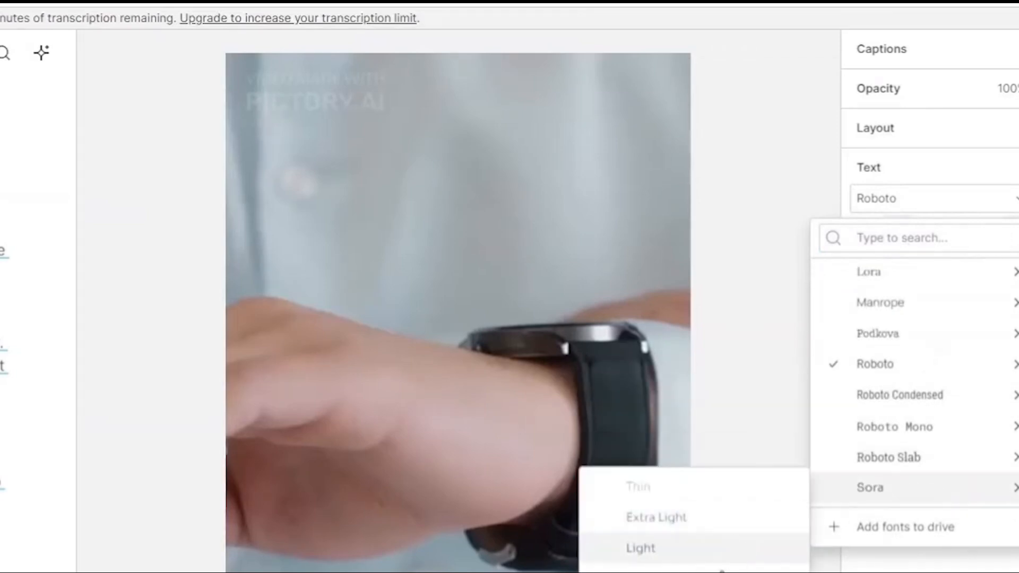
{"action": "left_click", "coordinate": [644, 571]}
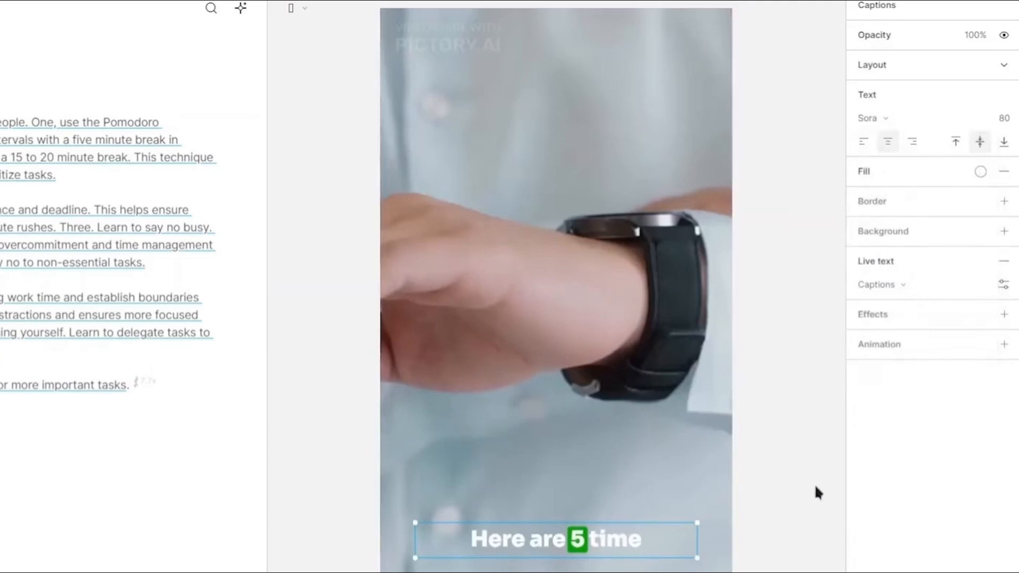
Step: Add a border to the caption text and set its width to 11
{"action": "left_click", "coordinate": [1004, 202]}
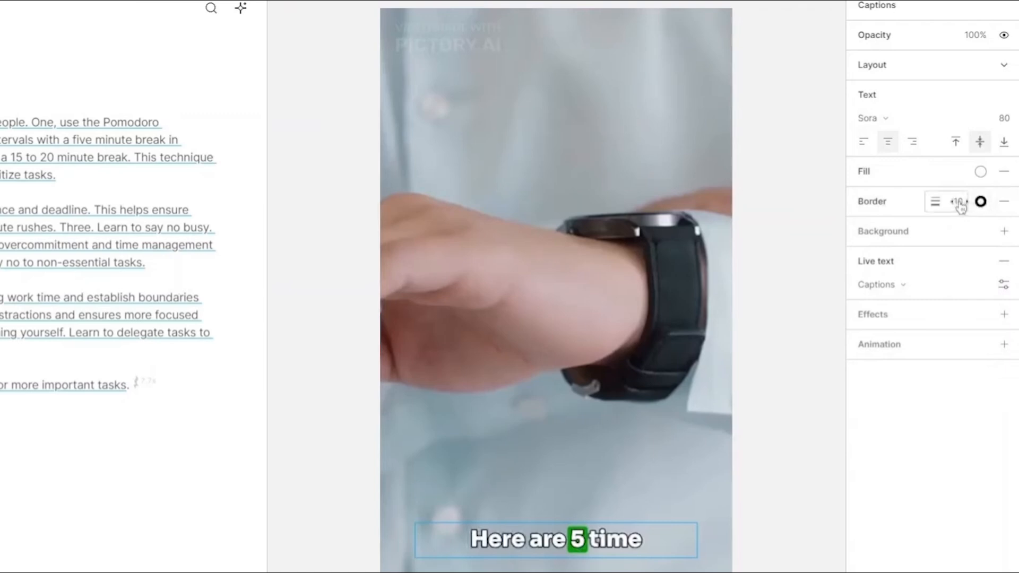
{"action": "mouse_move", "coordinate": [960, 205]}
{"action": "left_mouse_down"}
{"action": "mouse_move", "coordinate": [945, 203]}
{"action": "mouse_move", "coordinate": [958, 203]}
{"action": "left_mouse_up"}
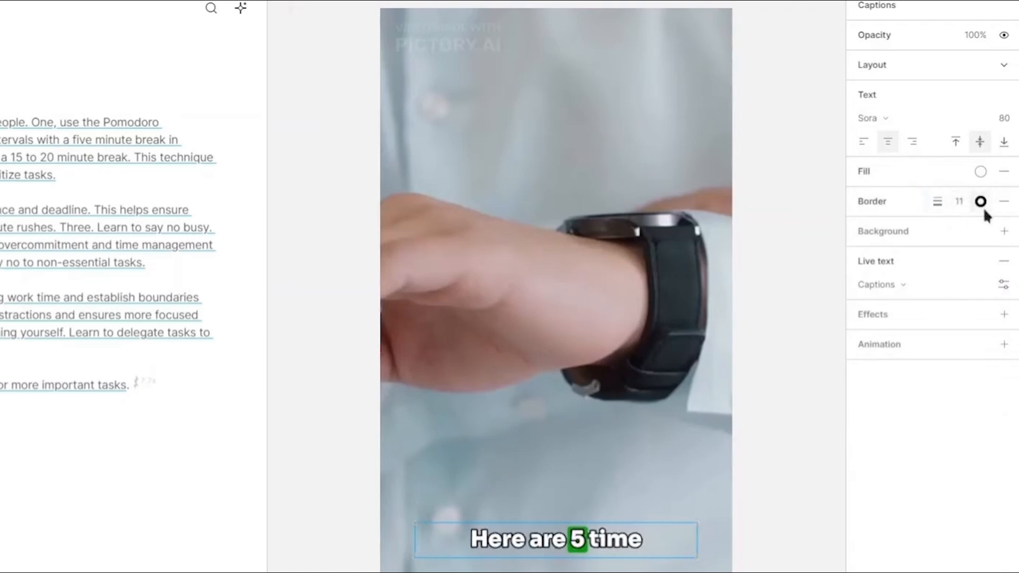
{"action": "left_click", "coordinate": [1004, 232]}
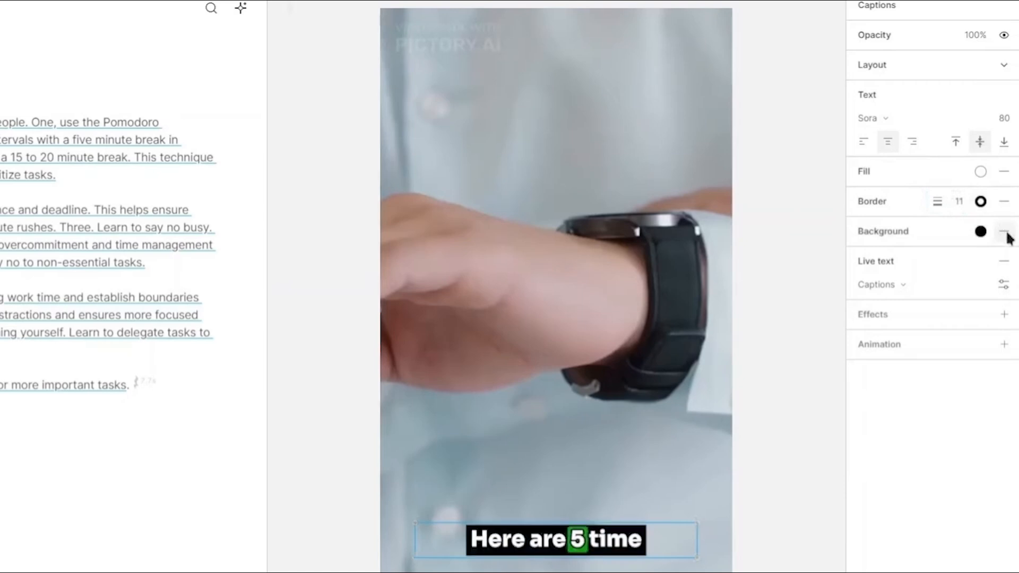
{"action": "left_click", "coordinate": [981, 232]}
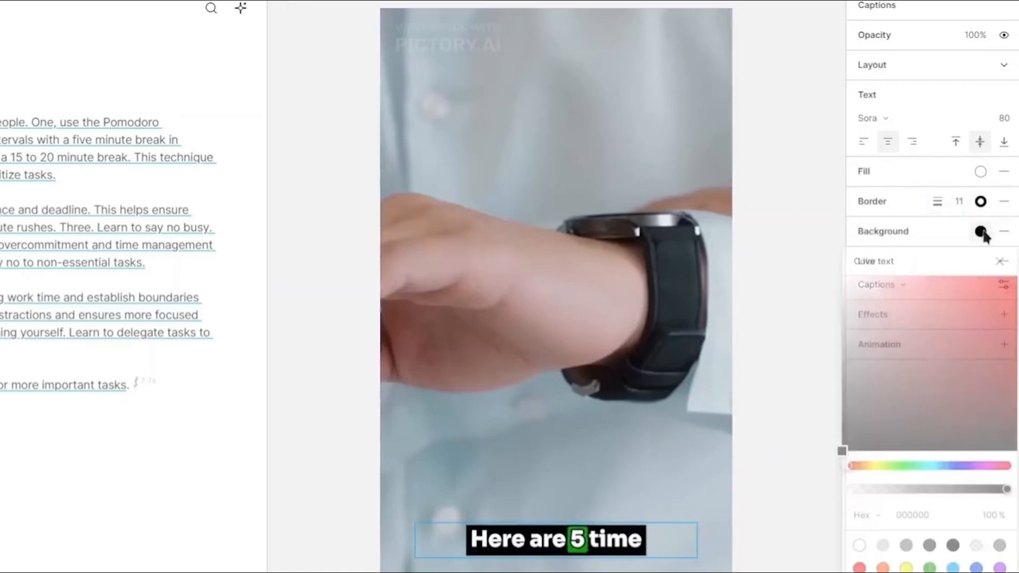
{"action": "mouse_move", "coordinate": [978, 328]}
{"action": "left_mouse_down"}
{"action": "mouse_move", "coordinate": [922, 353]}
{"action": "mouse_move", "coordinate": [933, 325]}
{"action": "mouse_move", "coordinate": [920, 348]}
{"action": "left_mouse_up"}
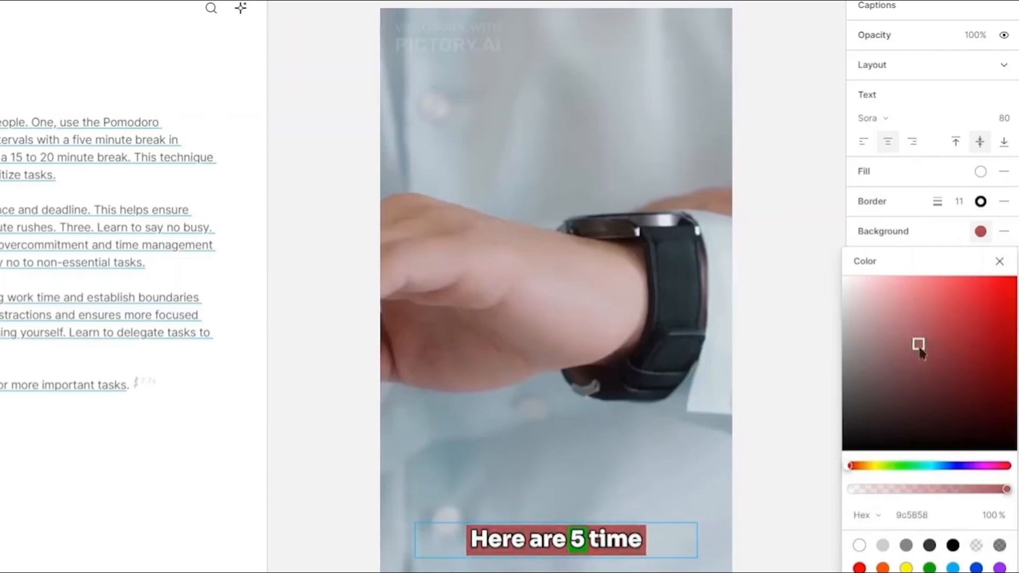
{"action": "left_click", "coordinate": [1002, 262]}
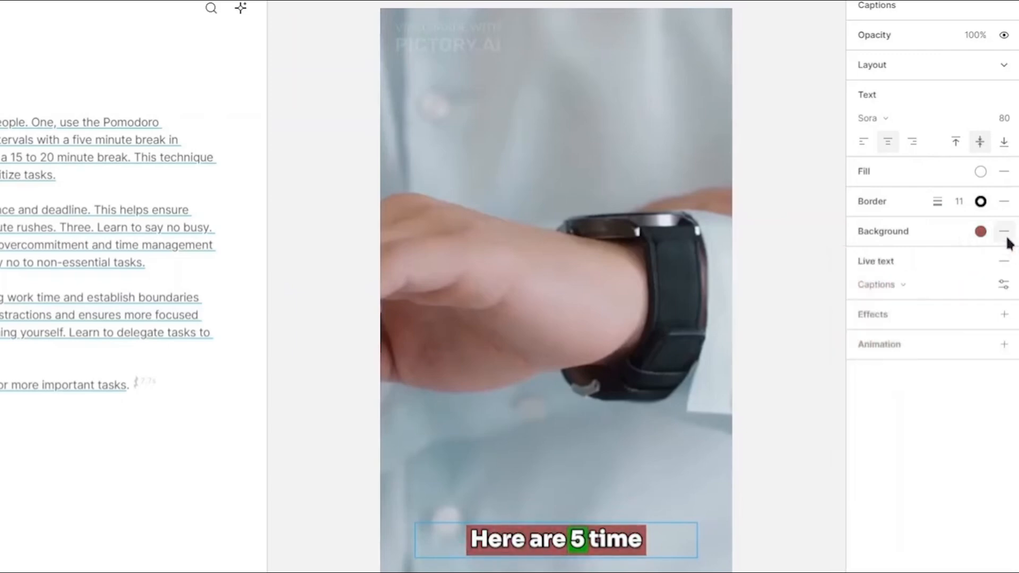
{"action": "left_click", "coordinate": [1004, 232]}
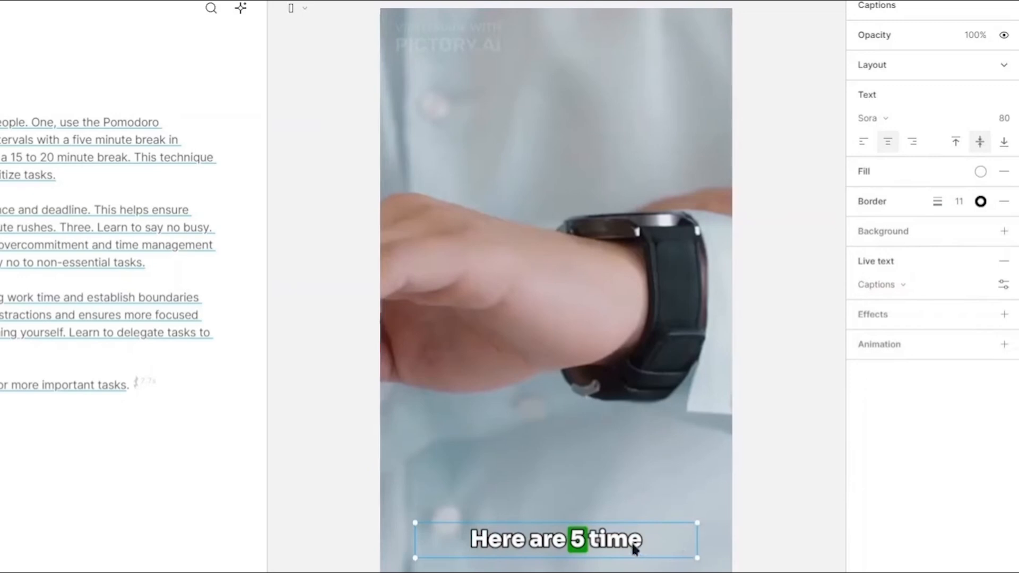
Step: Move the caption box up to the middle of the video and play it back to preview
{"action": "left_click_drag", "start_coordinate": [632, 546], "coordinate": [629, 327]}
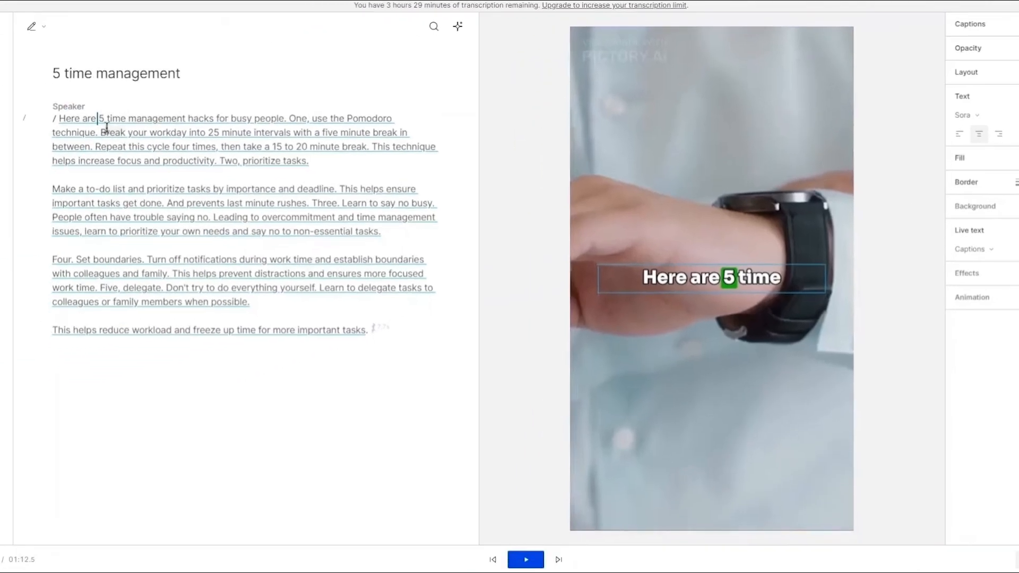
{"action": "left_click", "coordinate": [108, 121]}
{"action": "key", "text": "space"}
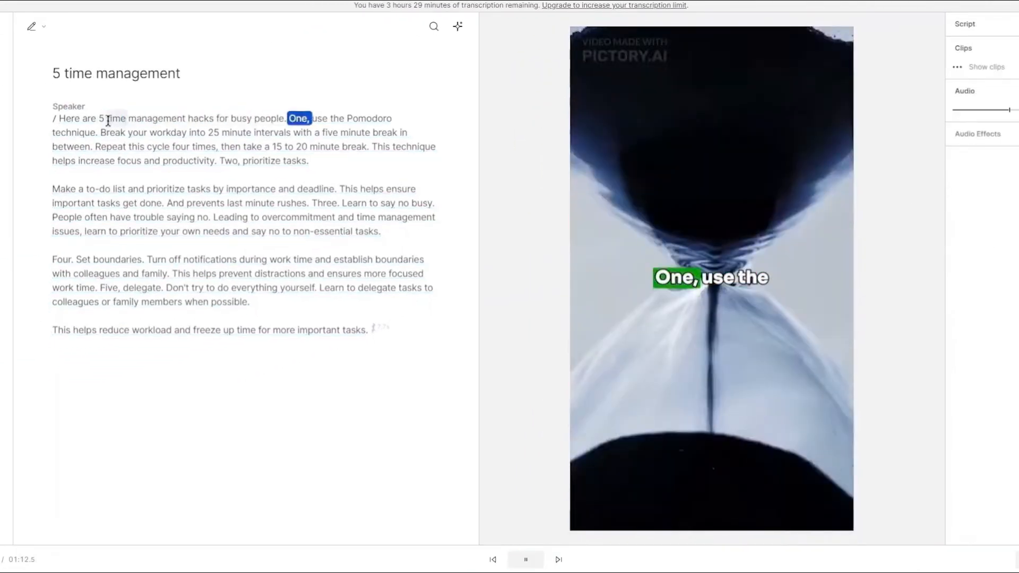
{"action": "key", "text": "space"}
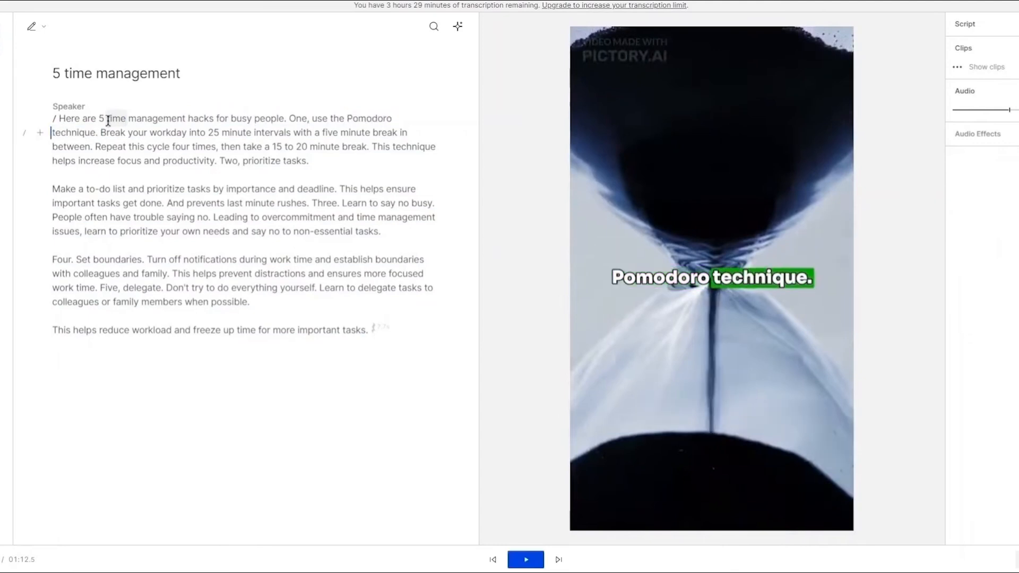
Step: Select the caption box and stretch its lower edge down slightly
{"action": "left_click", "coordinate": [725, 282]}
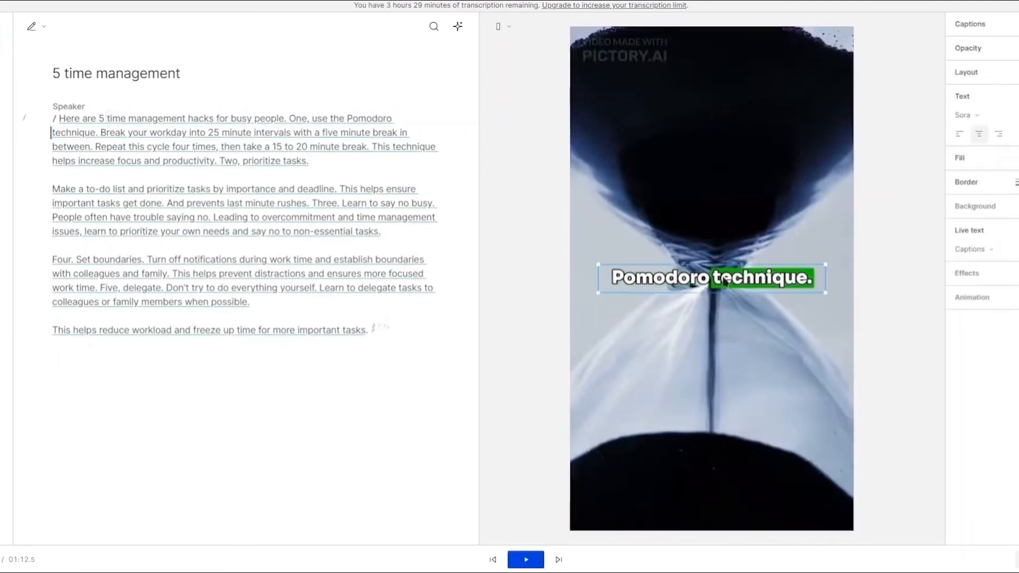
{"action": "left_click", "coordinate": [705, 298]}
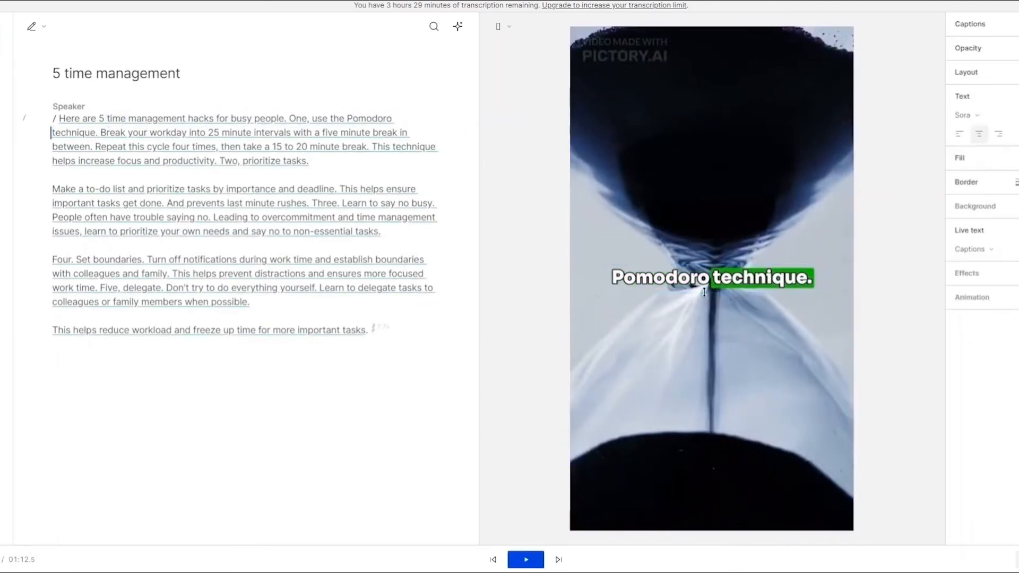
{"action": "left_click", "coordinate": [705, 298]}
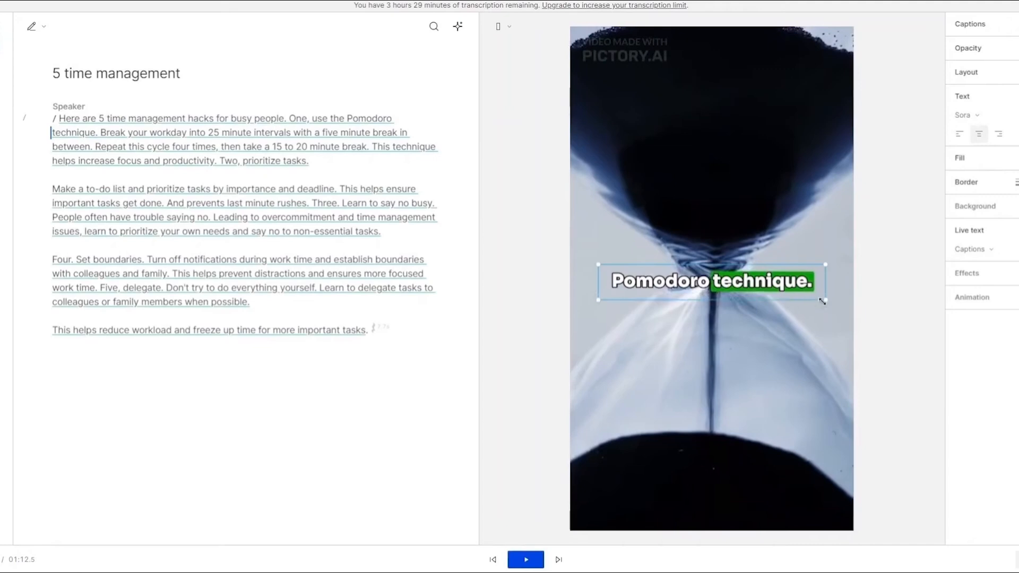
{"action": "left_click_drag", "start_coordinate": [824, 301], "coordinate": [826, 309]}
Step: Correct "One" to "1" at the start of the second sentence and play back the result
{"action": "left_click", "coordinate": [295, 121]}
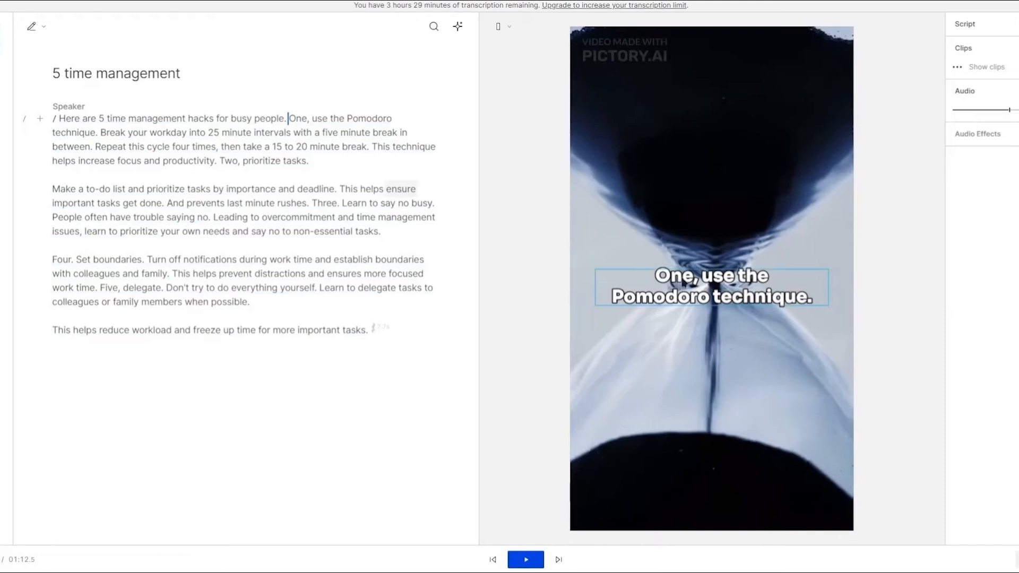
{"action": "key", "text": "e"}
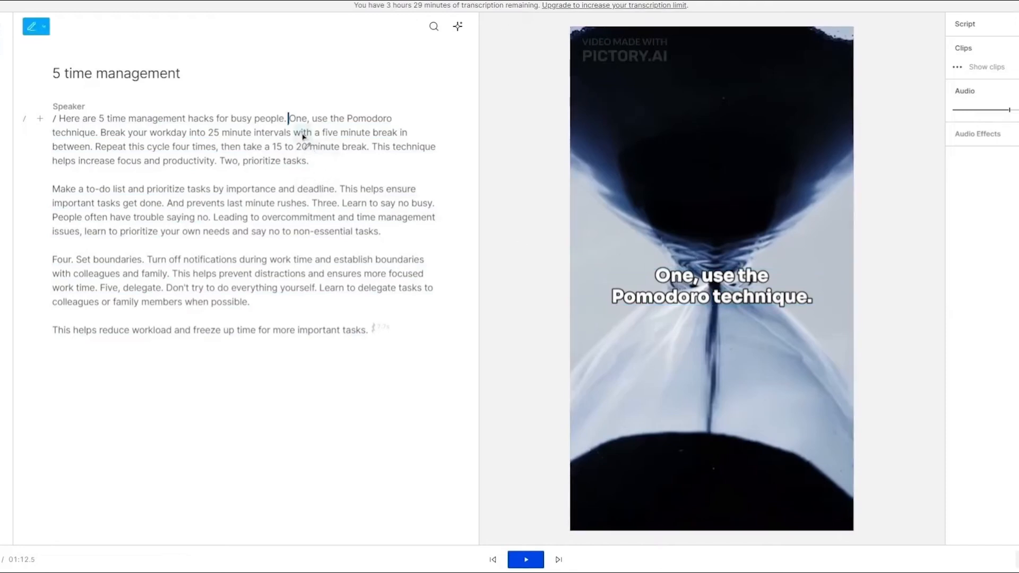
{"action": "left_click", "coordinate": [299, 117]}
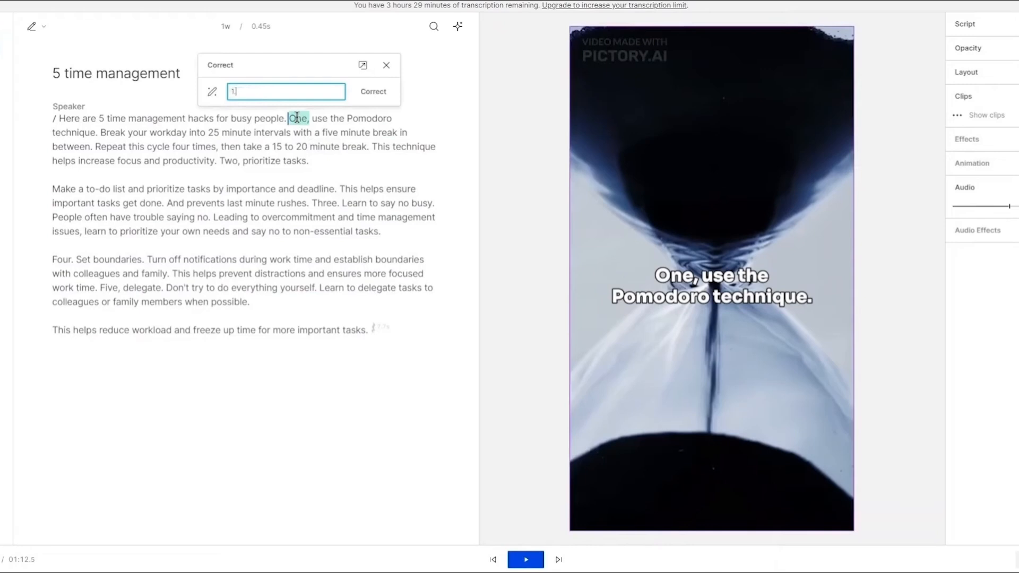
{"action": "left_click", "coordinate": [364, 93]}
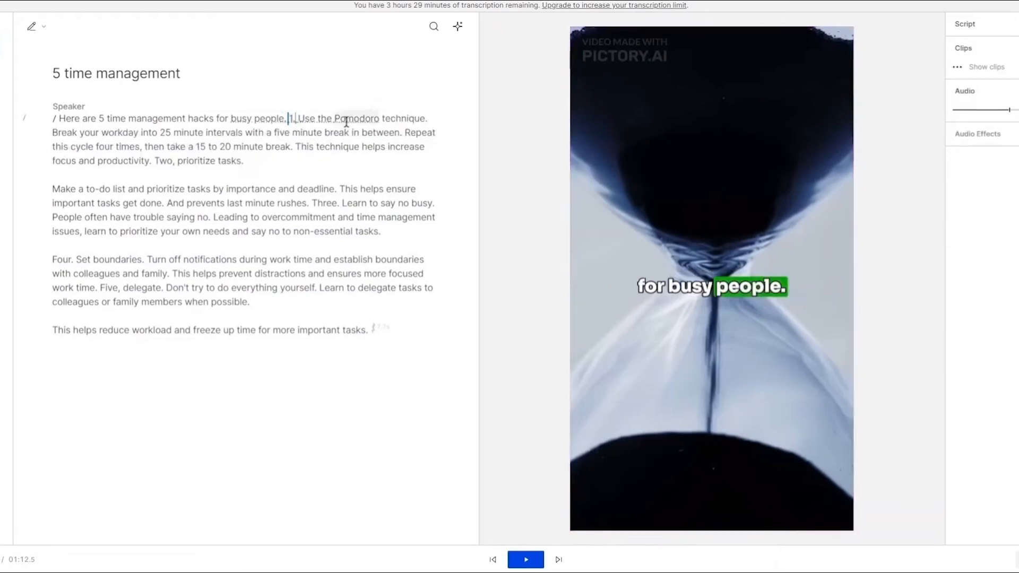
{"action": "key", "text": "space"}
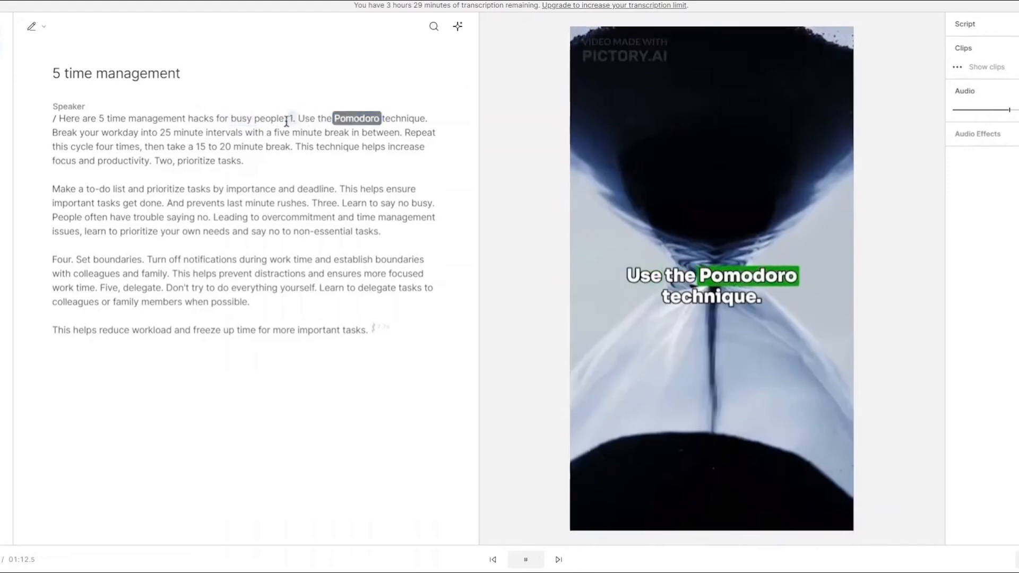
{"action": "key", "text": "space"}
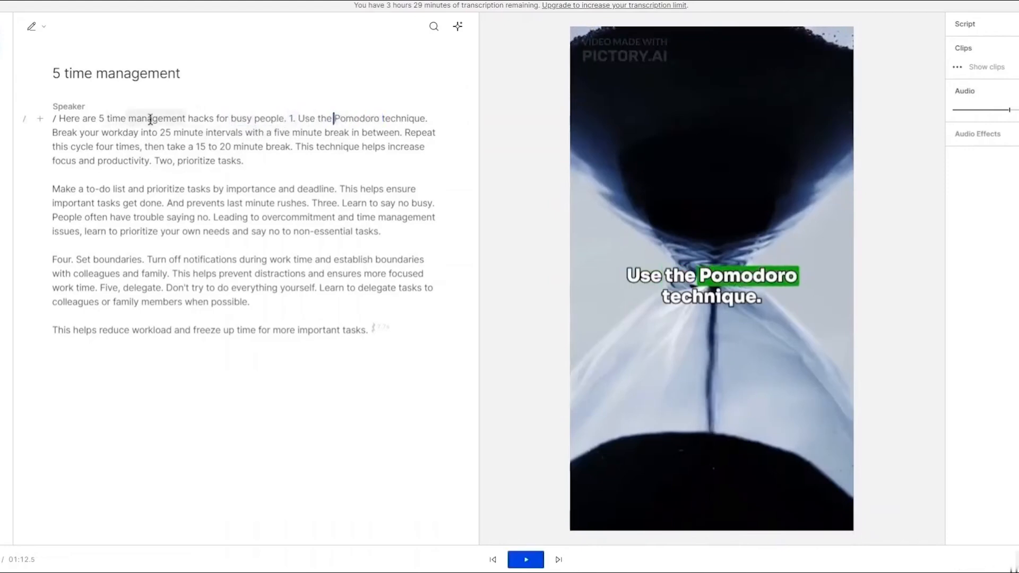
Step: Switch to the Quicktools emoji page, search for "time" and copy the alarm clock emoji
{"action": "left_click", "coordinate": [188, 118]}
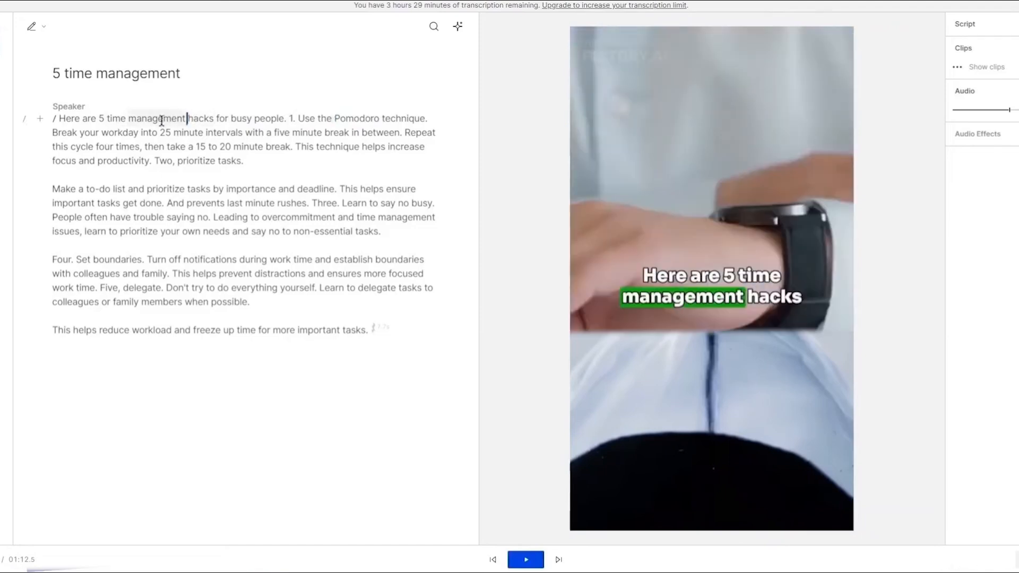
{"action": "double_click", "coordinate": [133, 122]}
{"action": "left_click", "coordinate": [133, 123]}
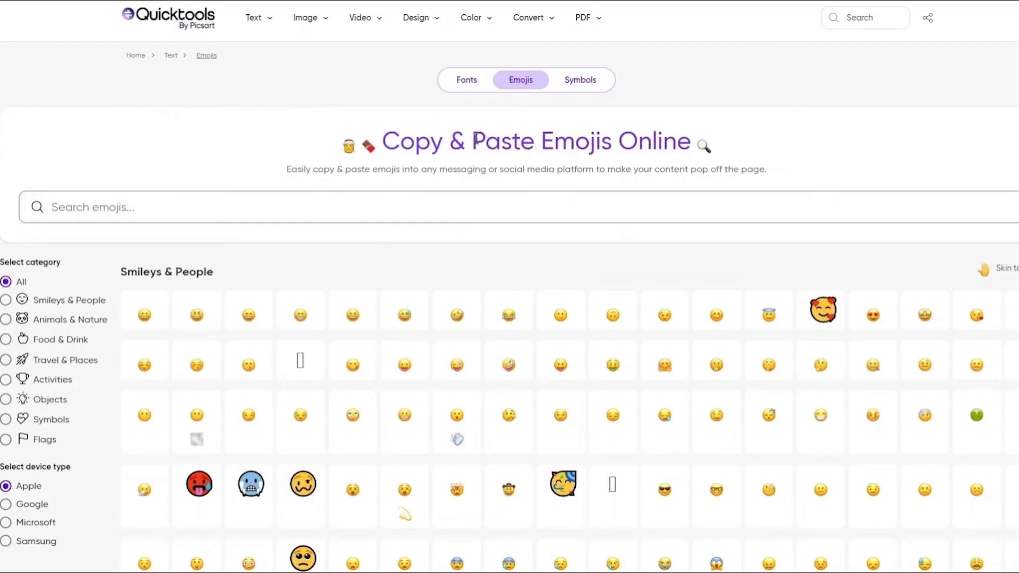
{"action": "scroll", "coordinate": [521, 164], "scroll_direction": "down", "scroll_amount": 5}
{"action": "scroll", "coordinate": [521, 167], "scroll_direction": "up", "scroll_amount": 5}
{"action": "left_click", "coordinate": [550, 212]}
{"action": "type", "text": "time"}
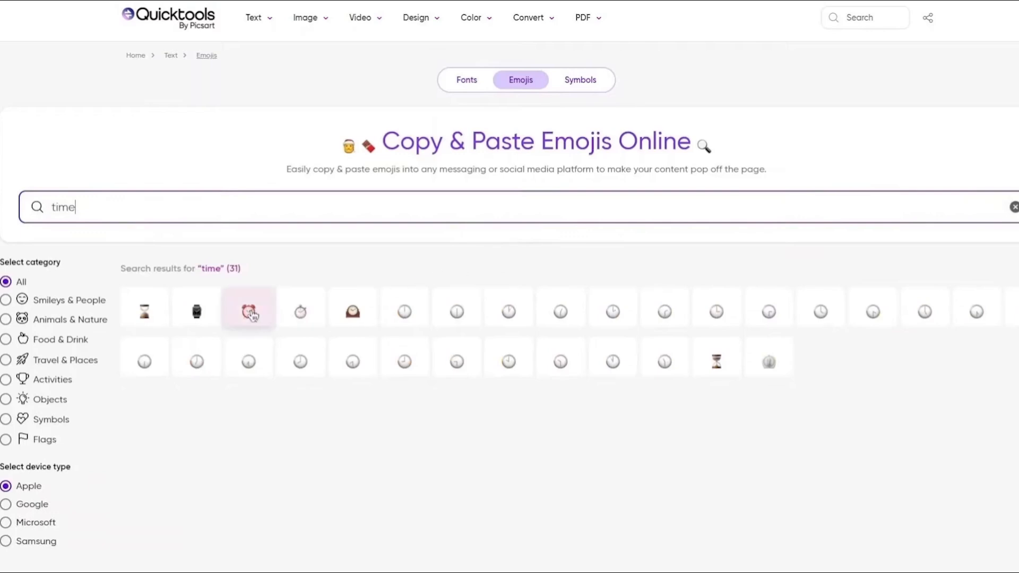
{"action": "left_click", "coordinate": [253, 316]}
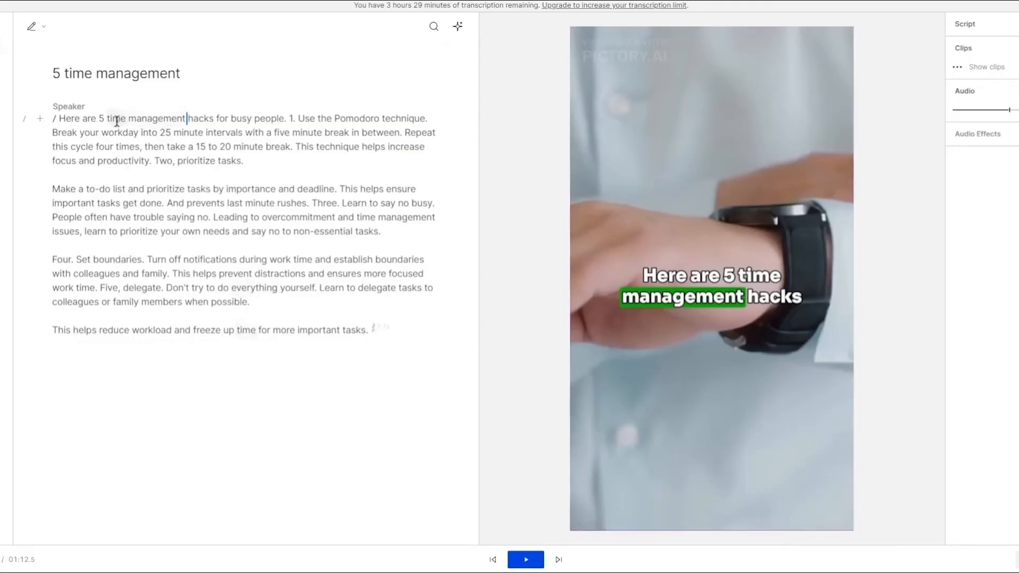
Step: Correct the word "time" in the first sentence to "time" followed by the pasted alarm clock emoji
{"action": "key", "text": "e"}
{"action": "left_click", "coordinate": [118, 124]}
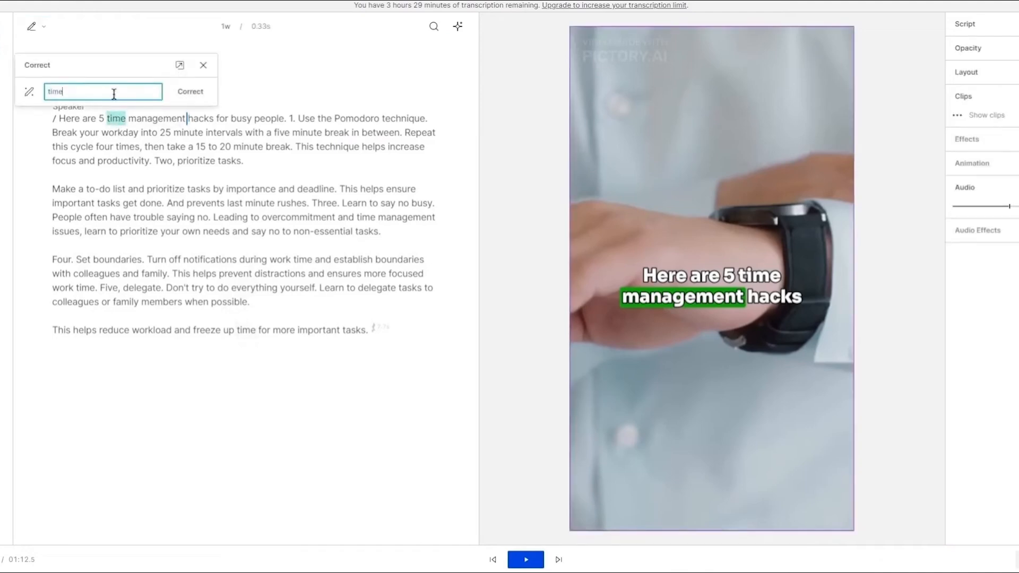
{"action": "key", "text": "ctrl+v"}
{"action": "left_click", "coordinate": [180, 92]}
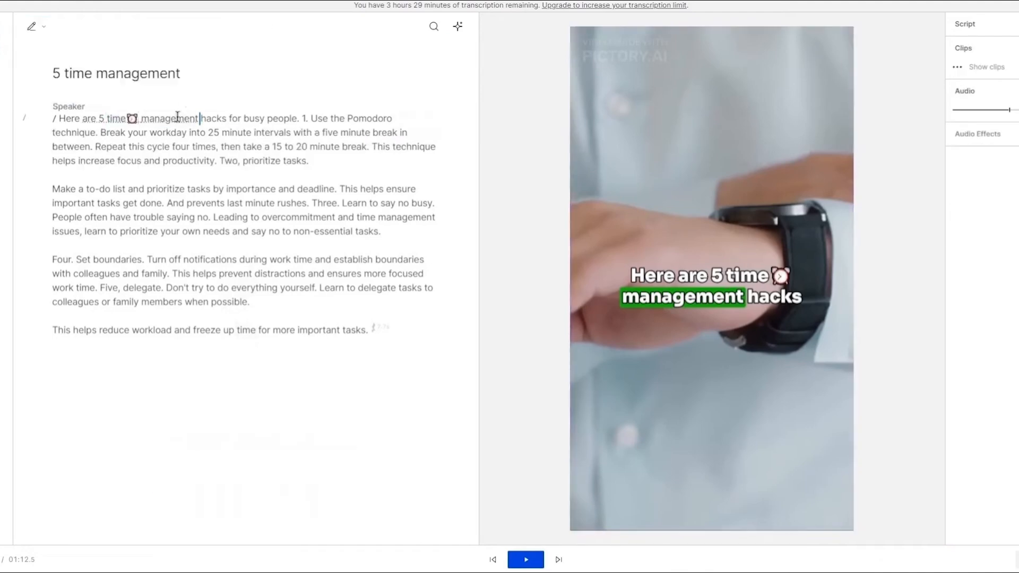
Step: Play the transcript from the first sentence to preview the captions
{"action": "left_click", "coordinate": [63, 121]}
{"action": "key", "text": "space"}
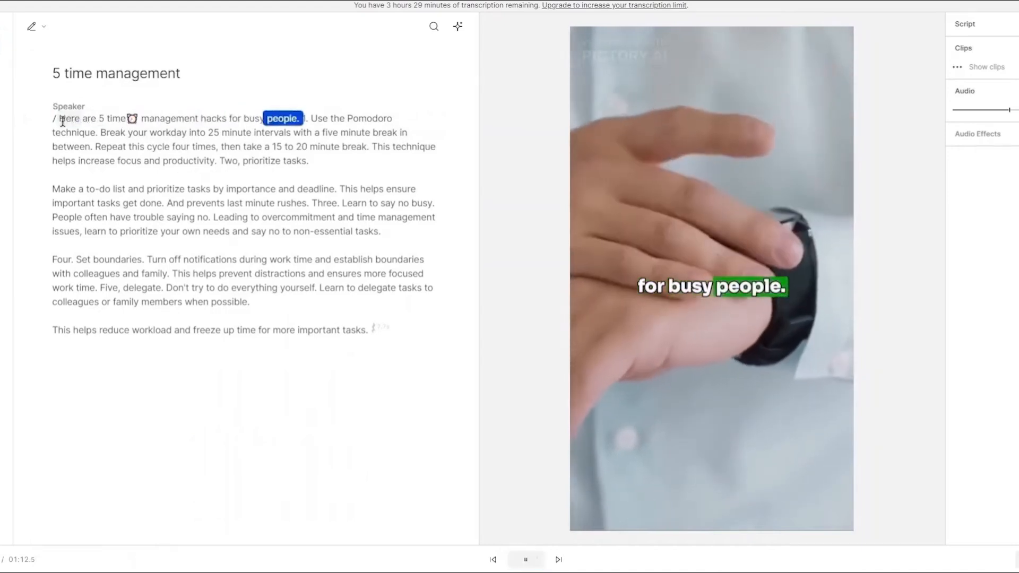
{"action": "key", "text": "space"}
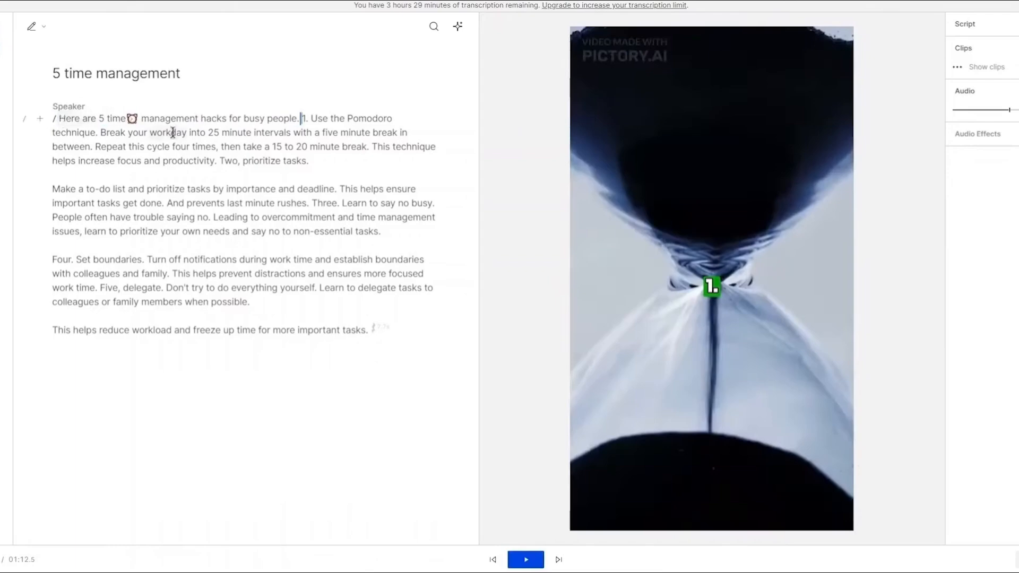
Step: Copy the hourglass emoji from the Quicktools page and insert it after "Pomodoro" in the second sentence
{"action": "left_click", "coordinate": [345, 119]}
{"action": "key", "text": "alt+Tab"}
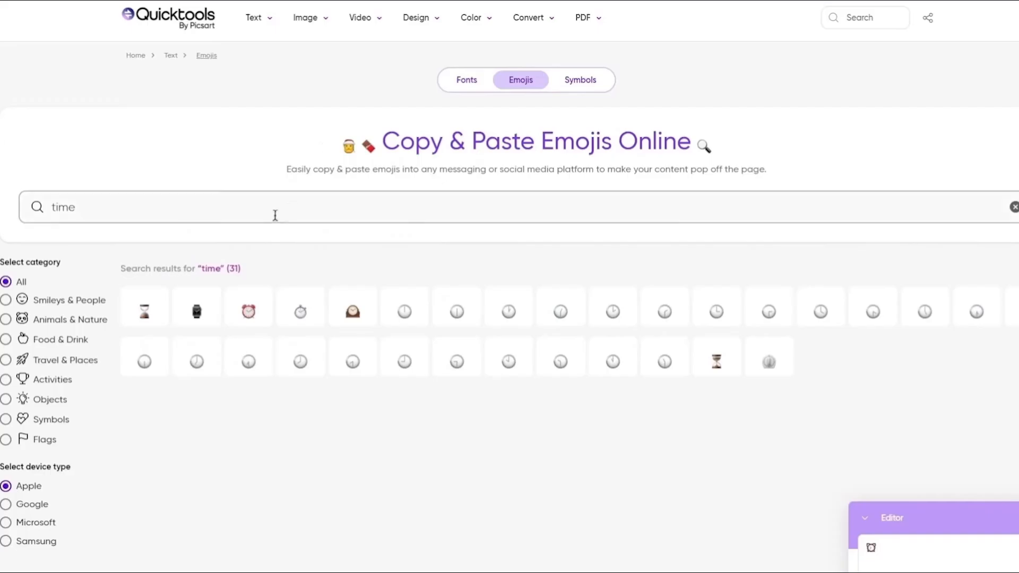
{"action": "left_click", "coordinate": [150, 307]}
{"action": "key", "text": "alt+Tab"}
{"action": "key", "text": "Right"}
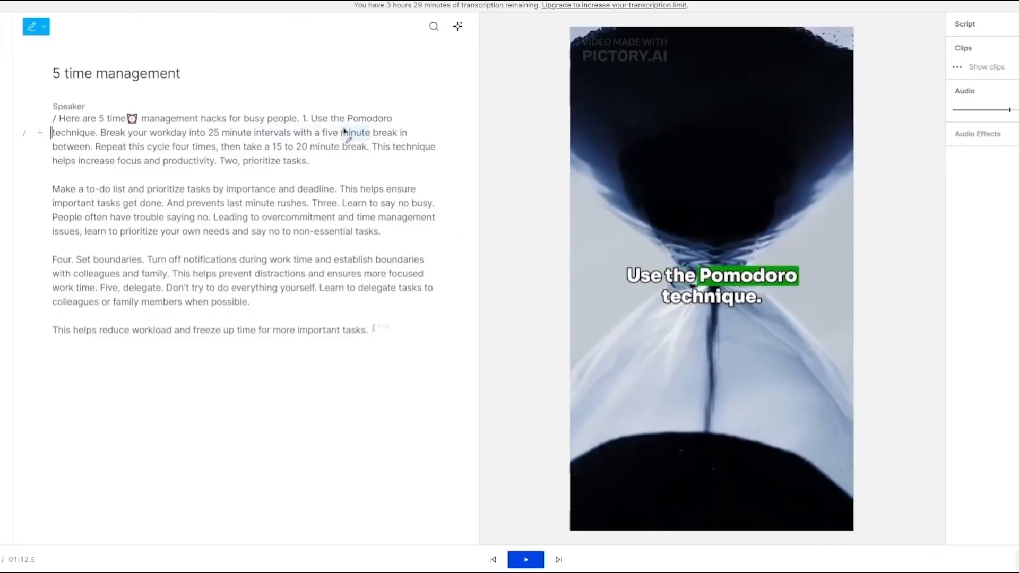
{"action": "left_click", "coordinate": [357, 121], "text": "alt"}
{"action": "left_click", "coordinate": [355, 92]}
{"action": "key", "text": "ctrl+v"}
{"action": "left_click", "coordinate": [441, 93]}
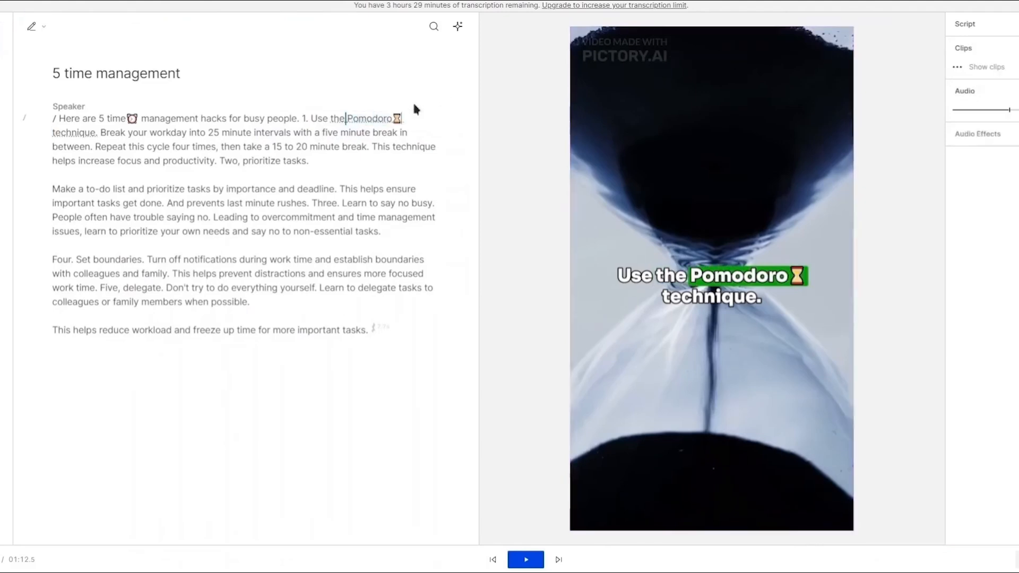
Step: Play the transcript from the second sentence to preview the captions, then pause playback
{"action": "left_click", "coordinate": [292, 120]}
{"action": "key", "text": "space"}
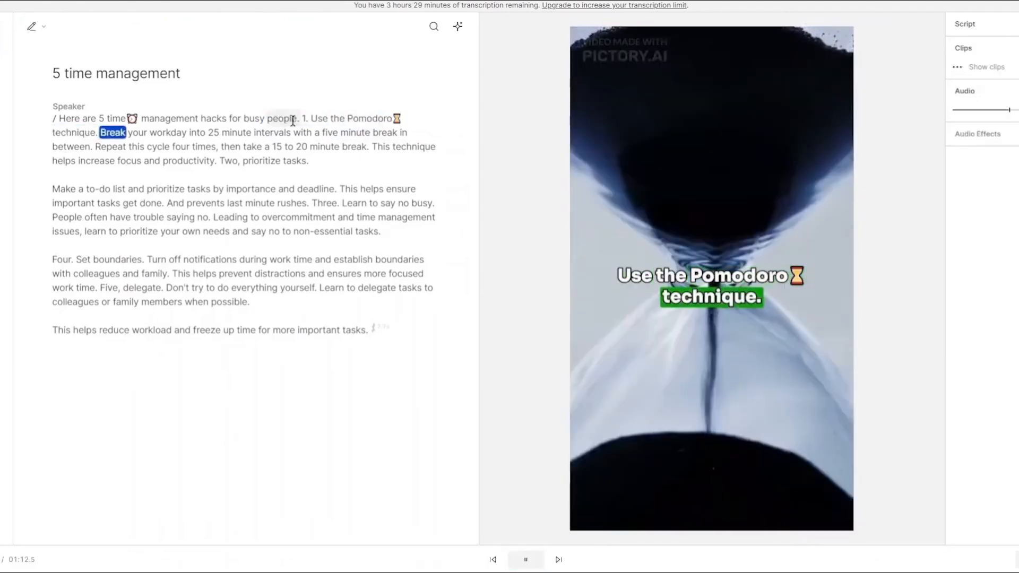
{"action": "key", "text": "space"}
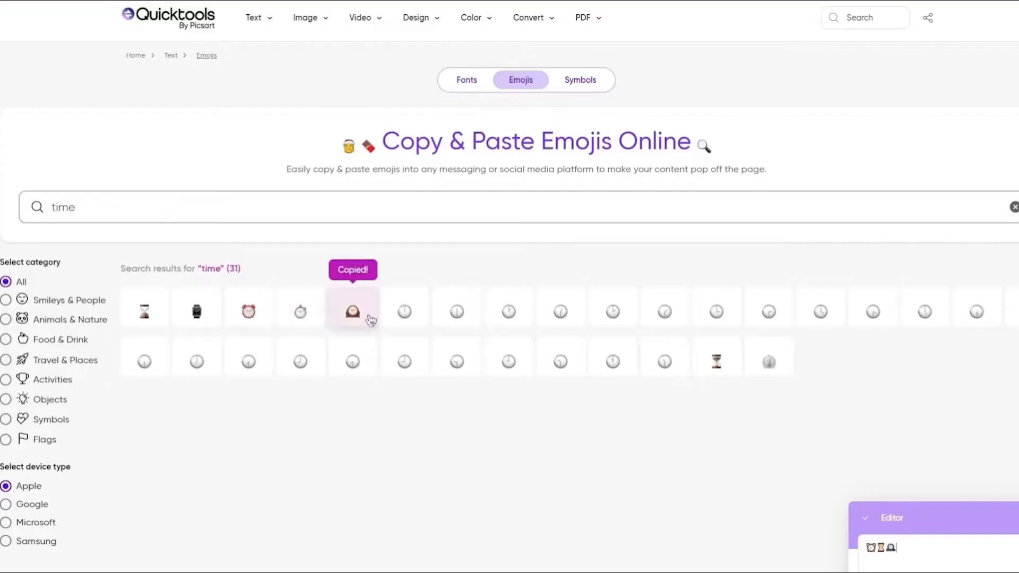
Step: Search the Quicktools emoji page for "time" again and copy the alarm clock emoji
{"action": "key", "text": "ctrl+v"}
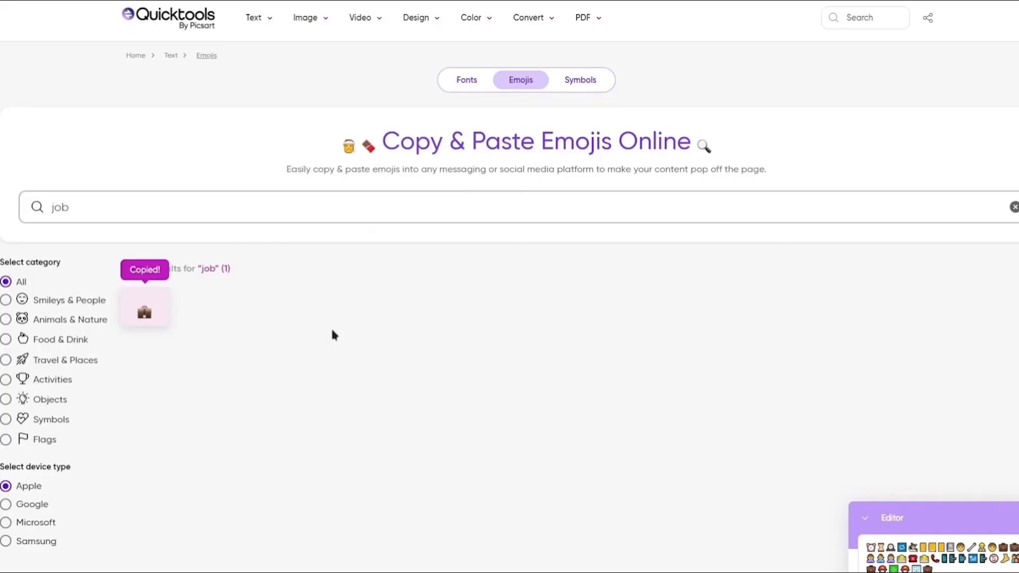
{"action": "left_click_drag", "start_coordinate": [70, 208], "coordinate": [33, 218]}
{"action": "type", "text": "time"}
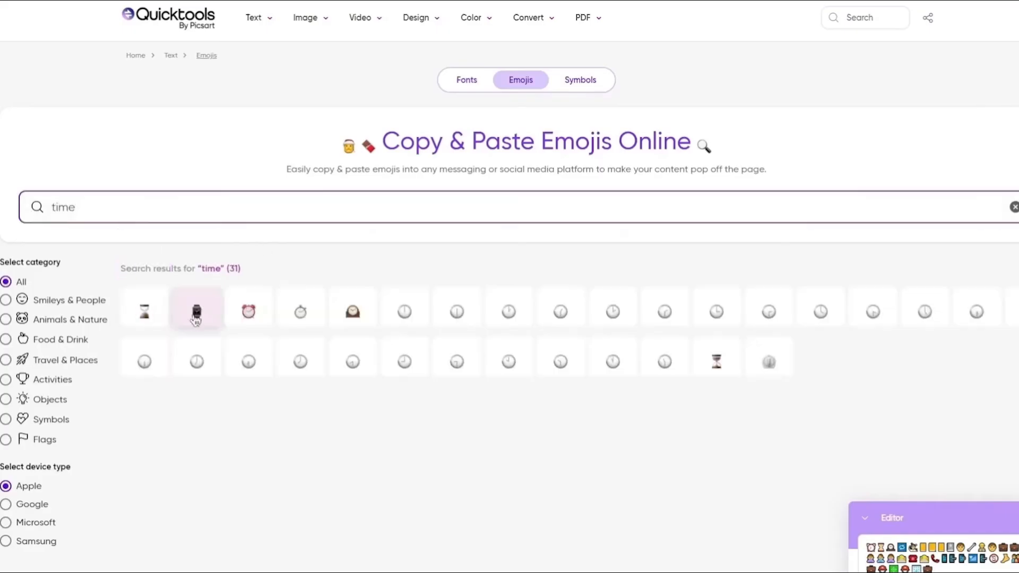
{"action": "left_click", "coordinate": [257, 317]}
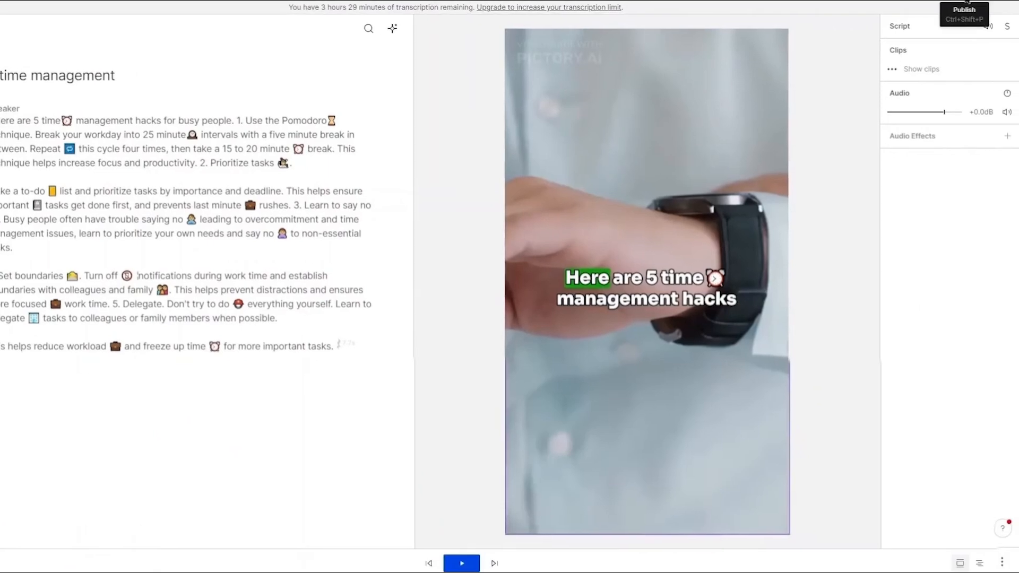
Step: Export the current composition as a 720p, medium-quality video
{"action": "left_click", "coordinate": [967, 3]}
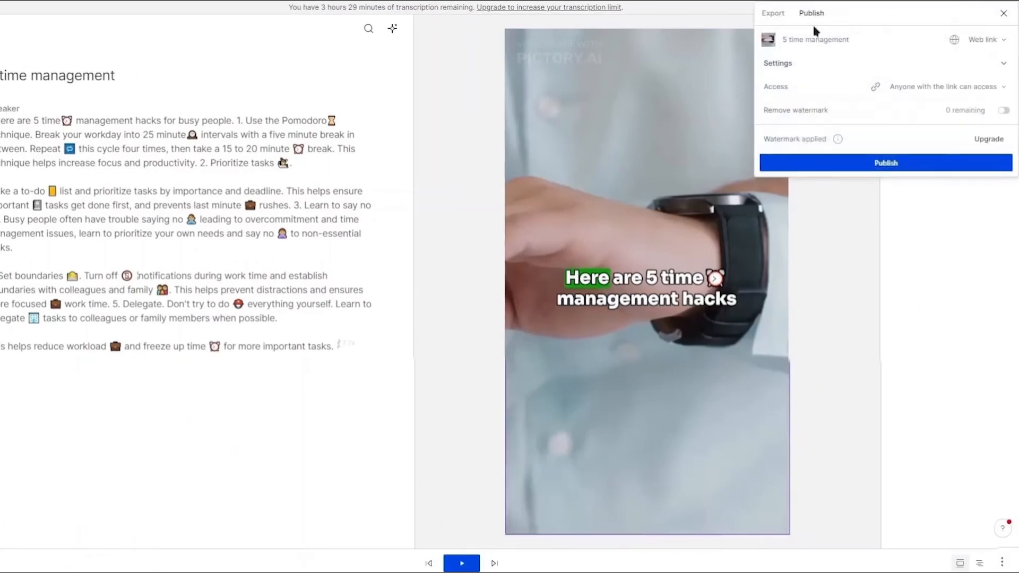
{"action": "left_click", "coordinate": [775, 16]}
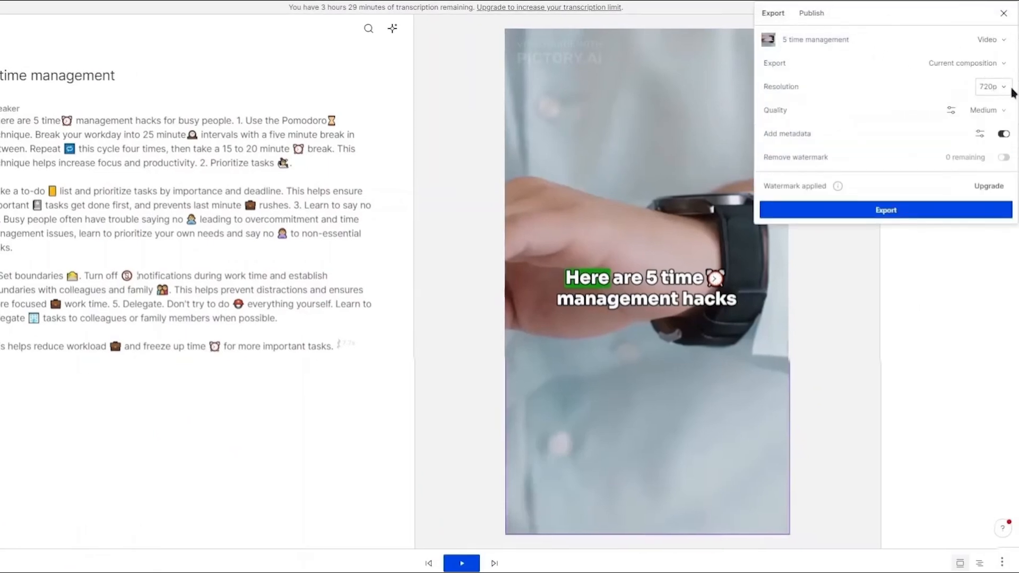
{"action": "left_click", "coordinate": [963, 210]}
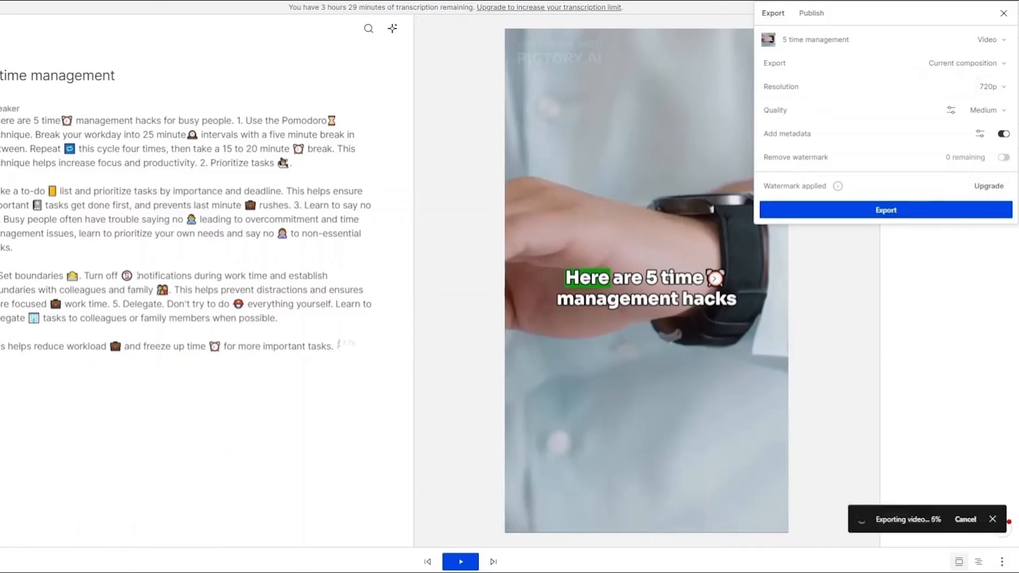